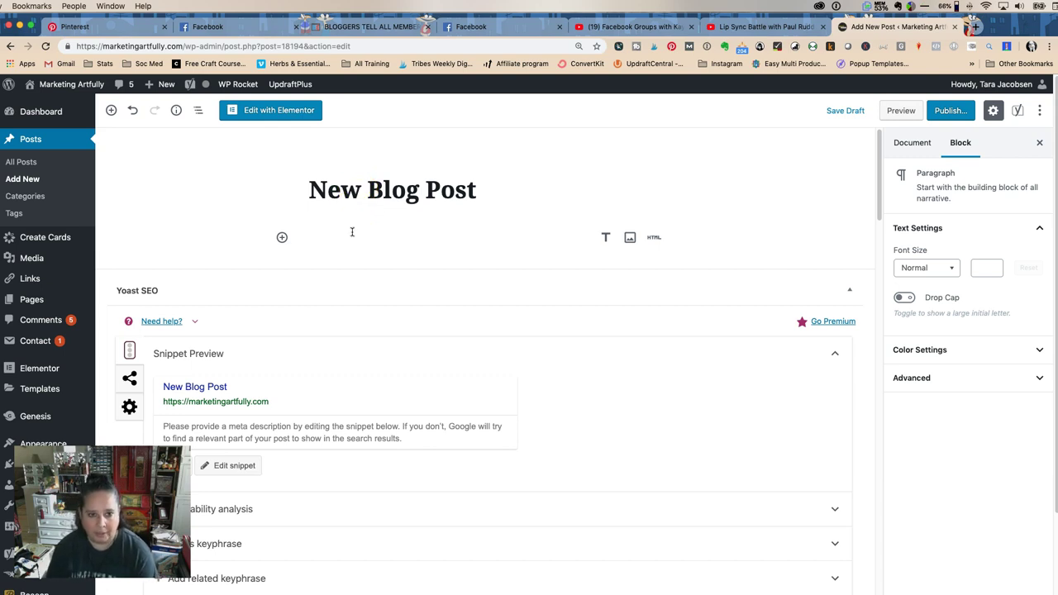
# Write the 'intro goes here' and 'paragraph of text' paragraphs, fixing the 'paragaraph' misspelling.
pyautogui.write('intro goes here')
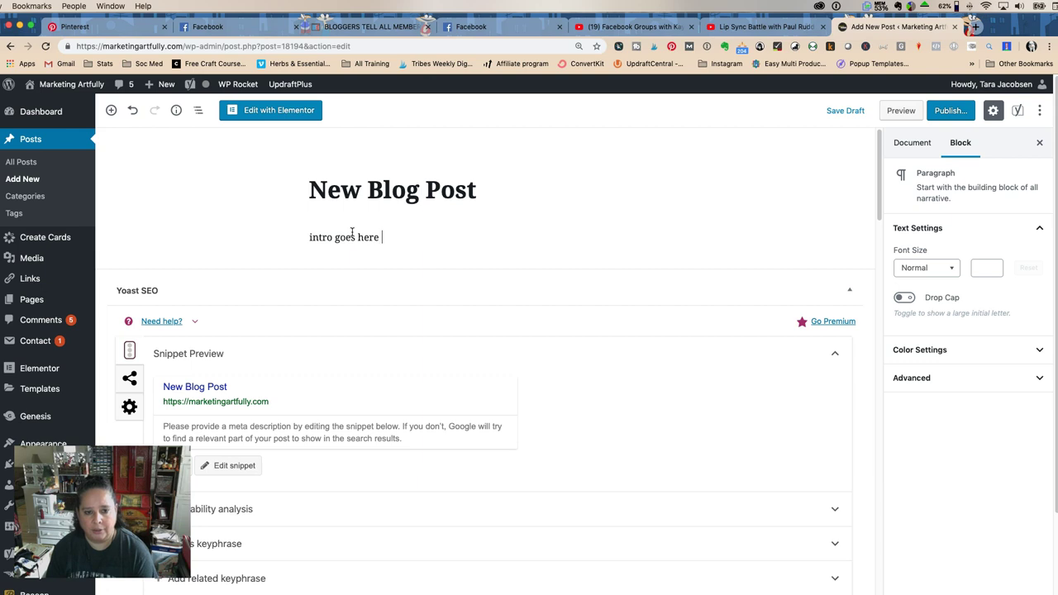
pyautogui.press('Return')
pyautogui.write('p')
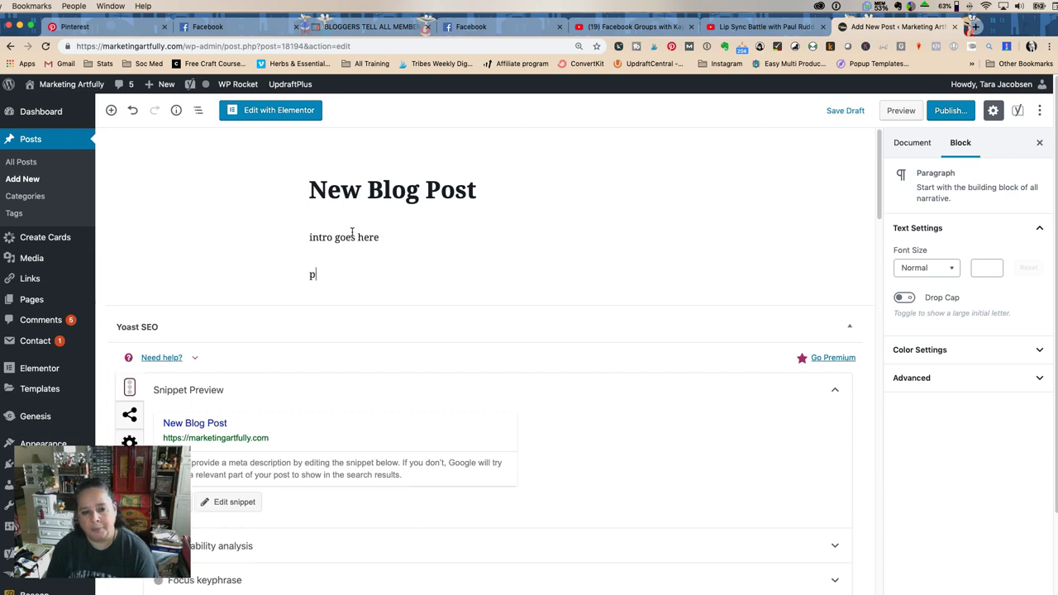
pyautogui.write('aragaraph')
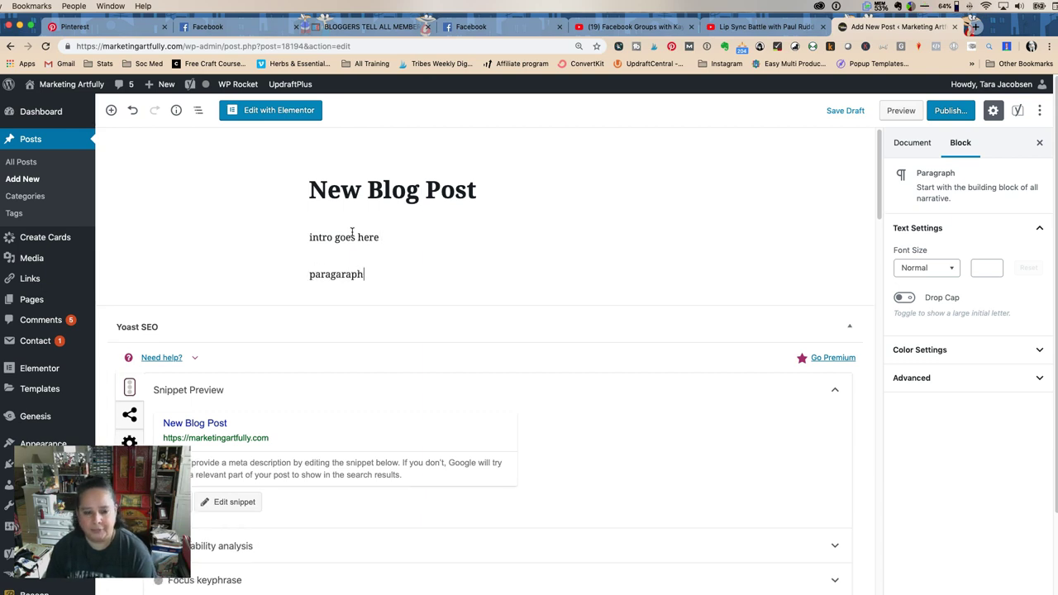
pyautogui.write(' of text')
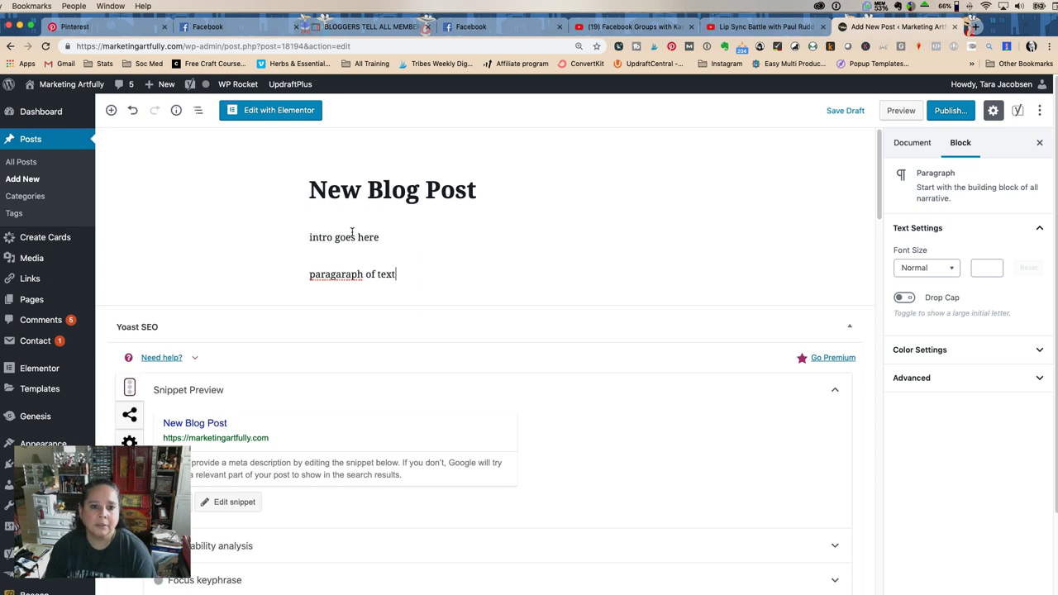
pyautogui.doubleClick(326, 274)
pyautogui.rightClick(331, 269)
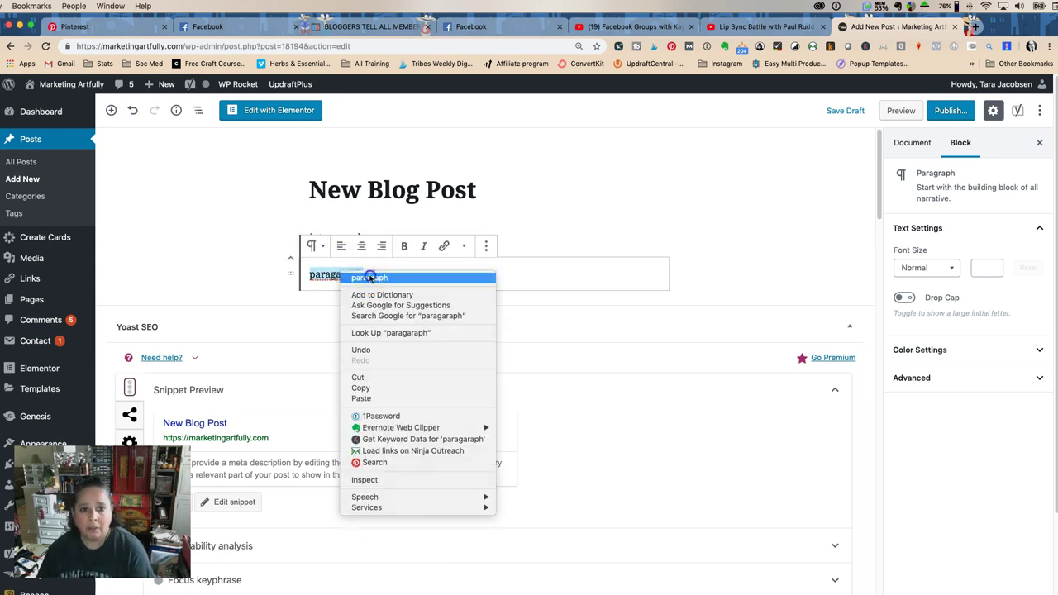
pyautogui.click(418, 275)
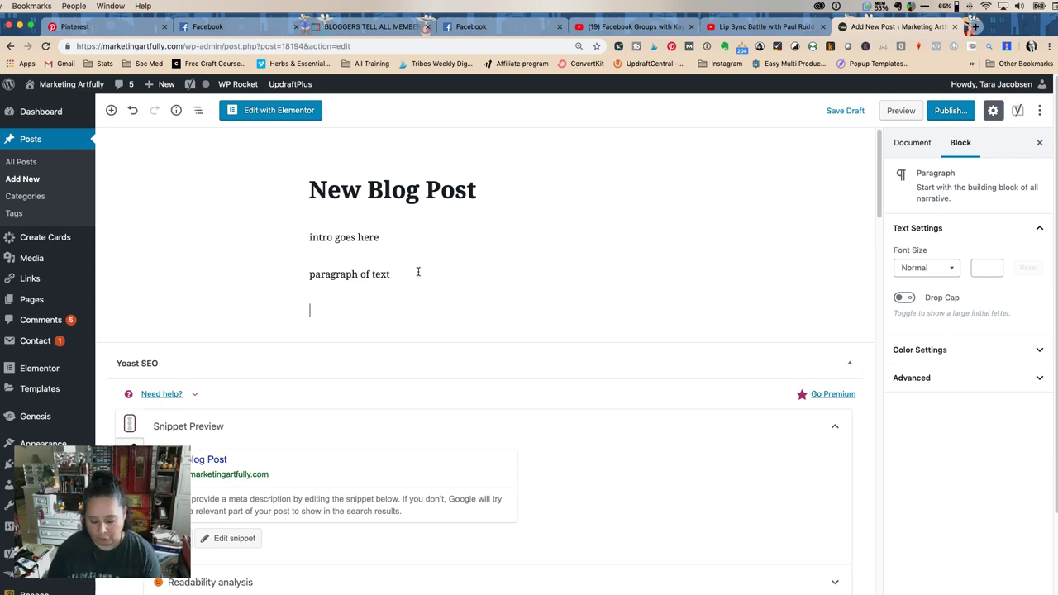
# Insert the FTC Disclosure 1 reusable block with the / block search.
pyautogui.write('/')
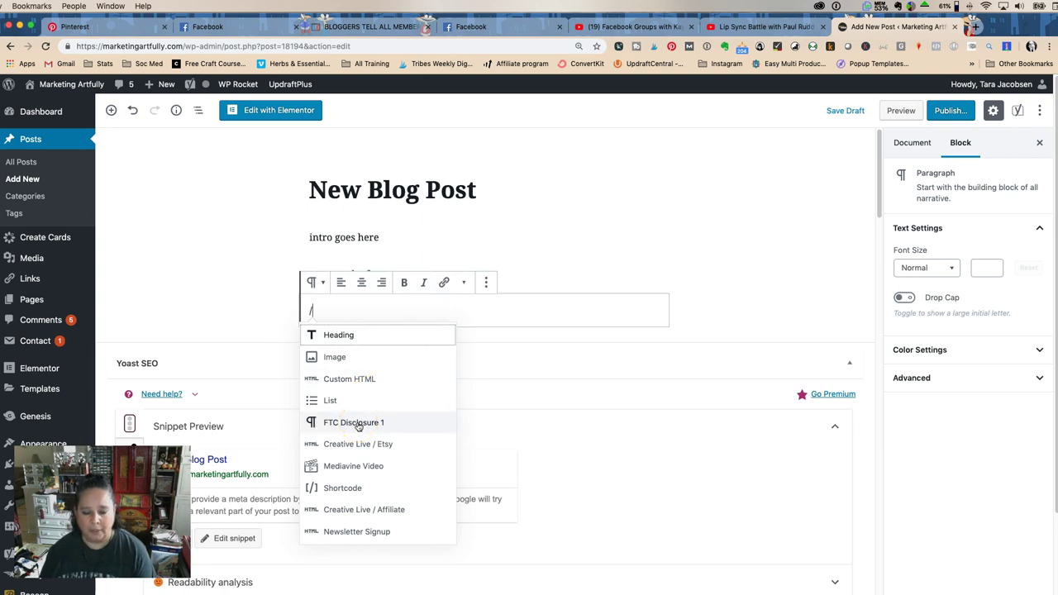
pyautogui.click(358, 424)
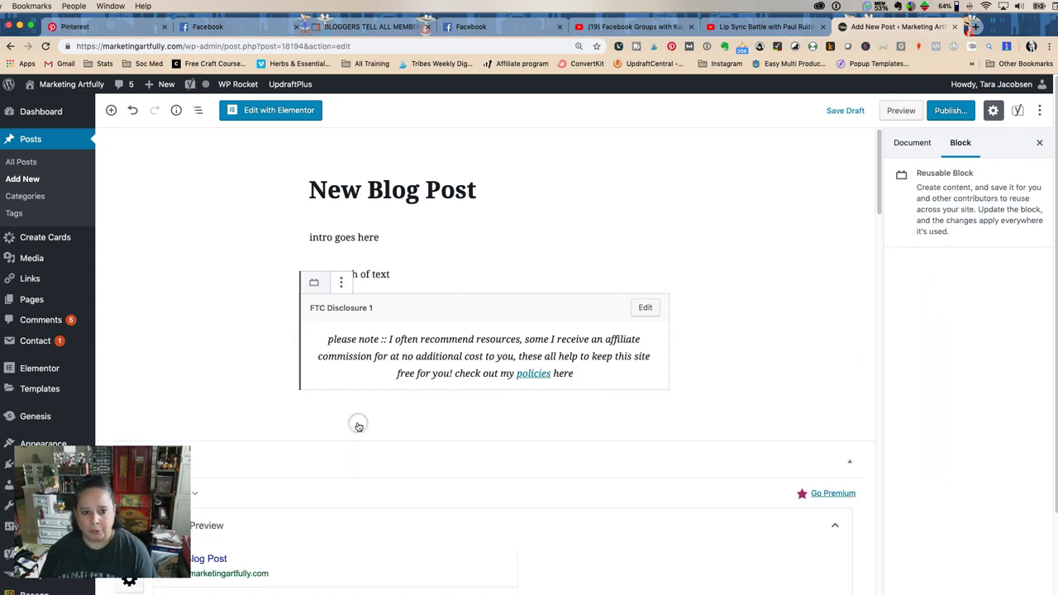
pyautogui.click(424, 379)
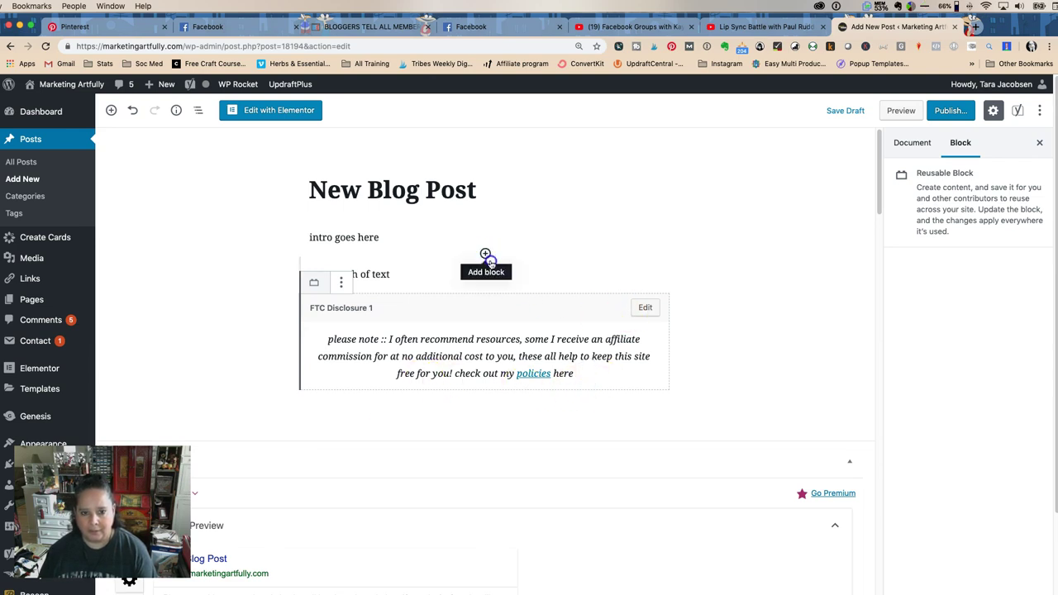
# Add a 'dfasdf' paragraph and move it down below the FTC Disclosure 1 block.
pyautogui.click(485, 255)
pyautogui.click(413, 361)
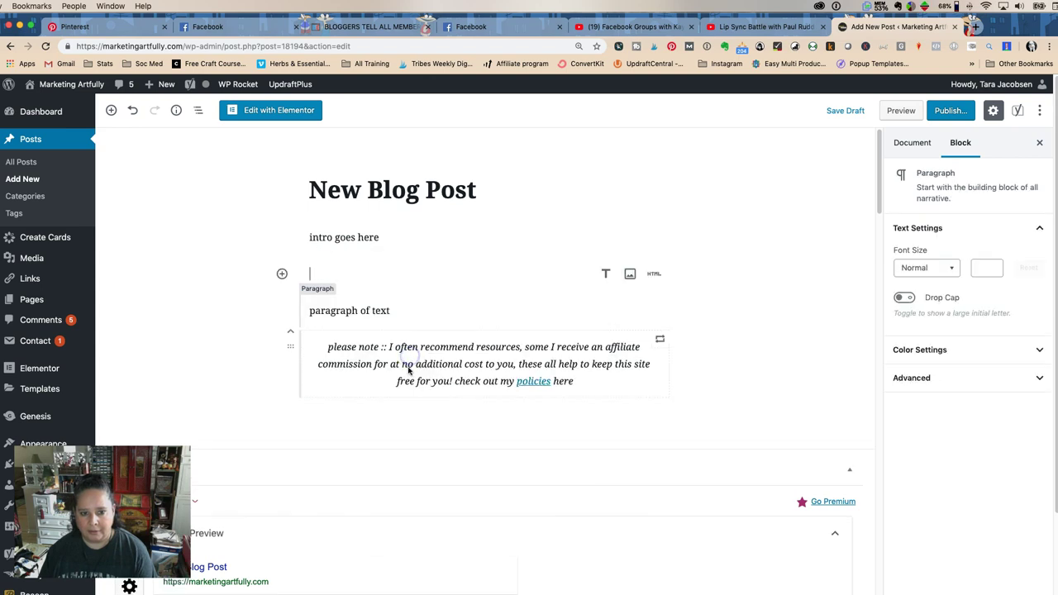
pyautogui.write('dfasdf')
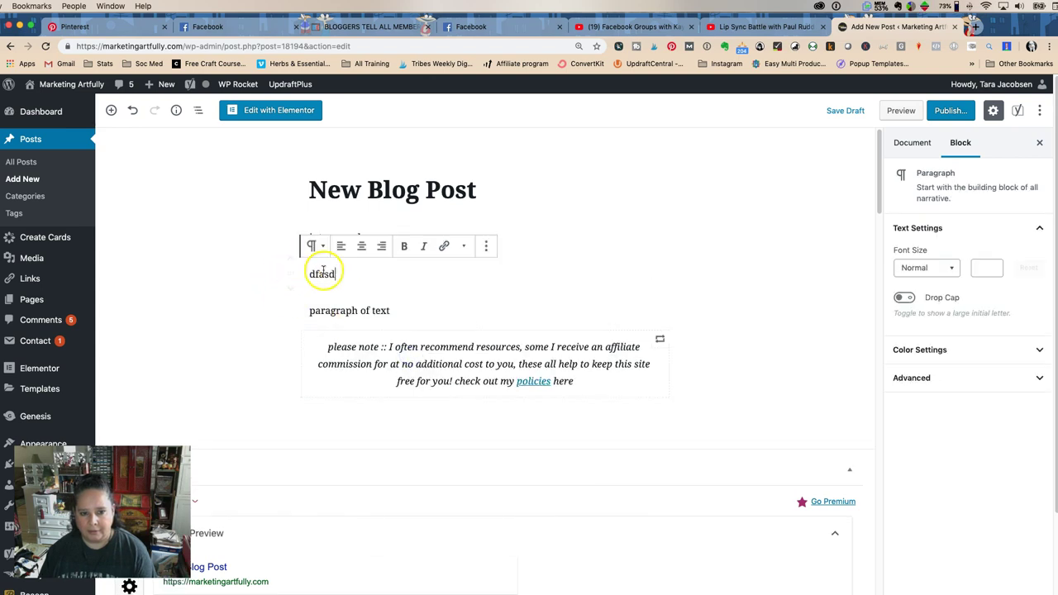
pyautogui.click(293, 288)
pyautogui.click(292, 287)
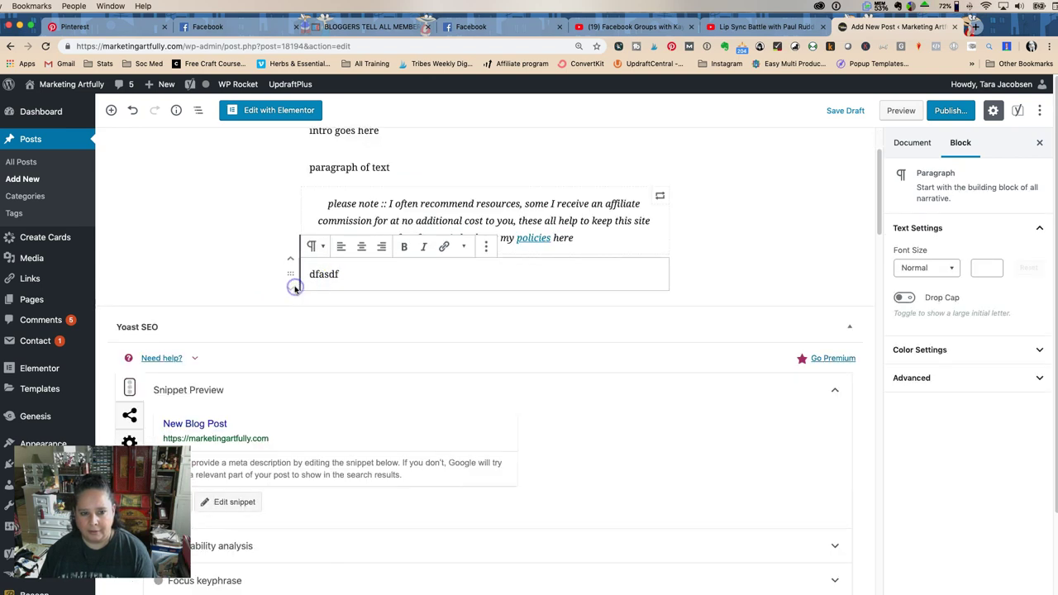
# Remove the FTC Disclosure 1 block through its More options menu, then select the dfasdf word.
pyautogui.click(769, 266)
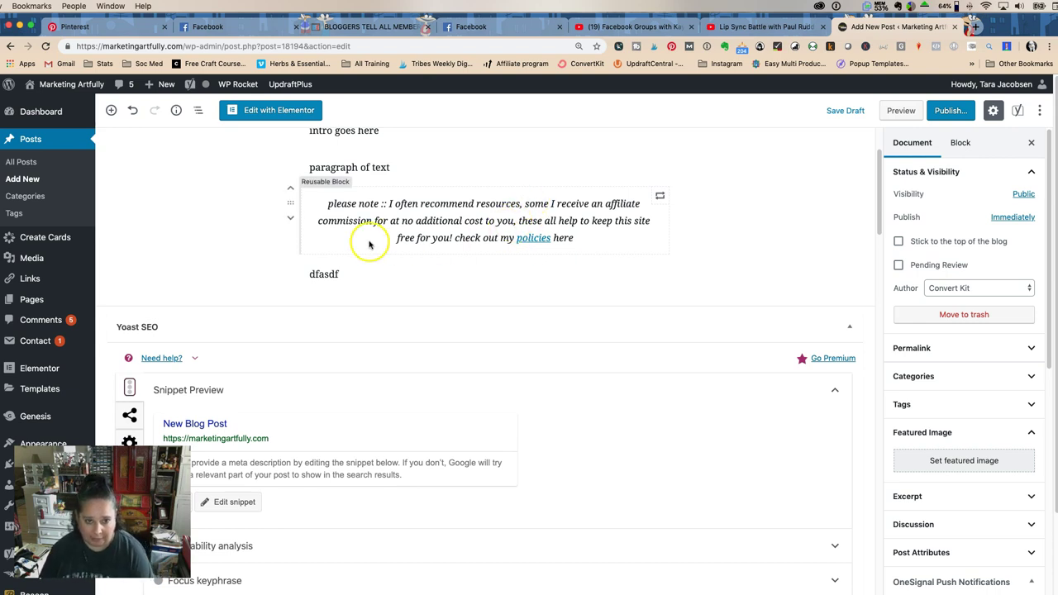
pyautogui.click(324, 273)
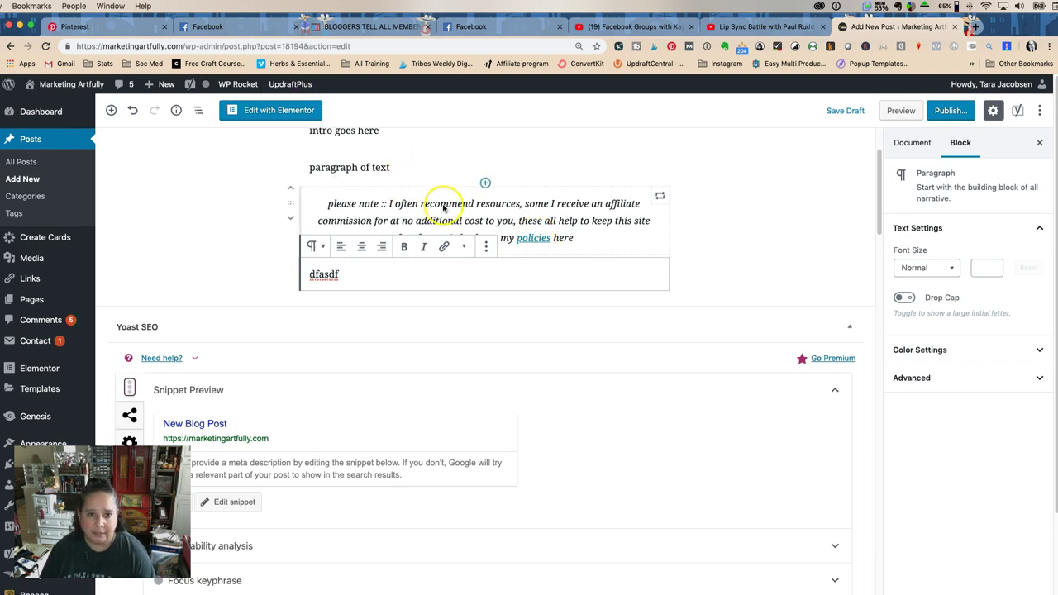
pyautogui.moveTo(485, 183)
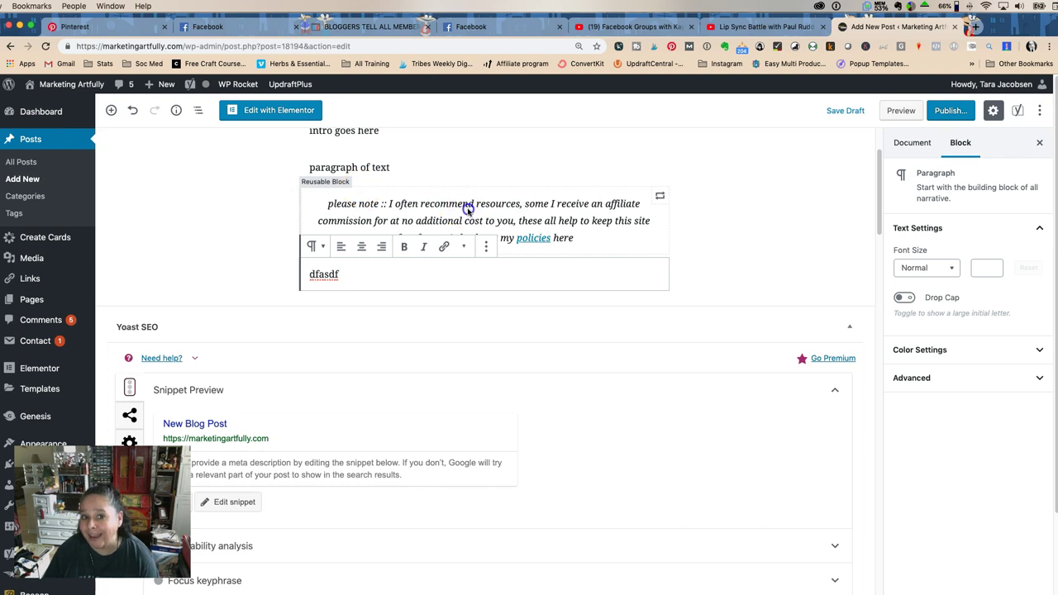
pyautogui.click(468, 208)
pyautogui.click(339, 178)
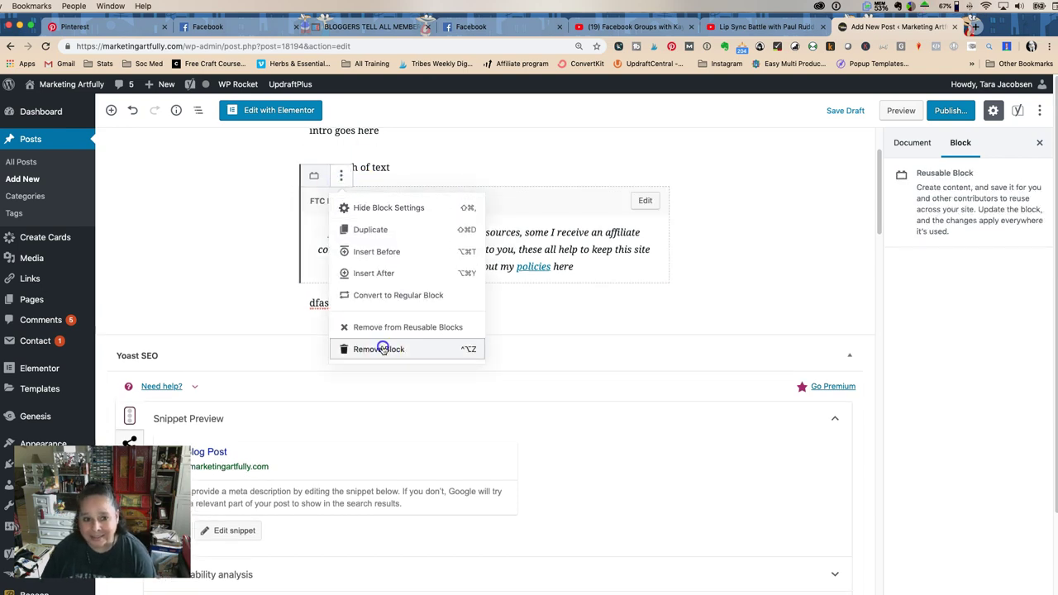
pyautogui.click(381, 347)
pyautogui.click(335, 207)
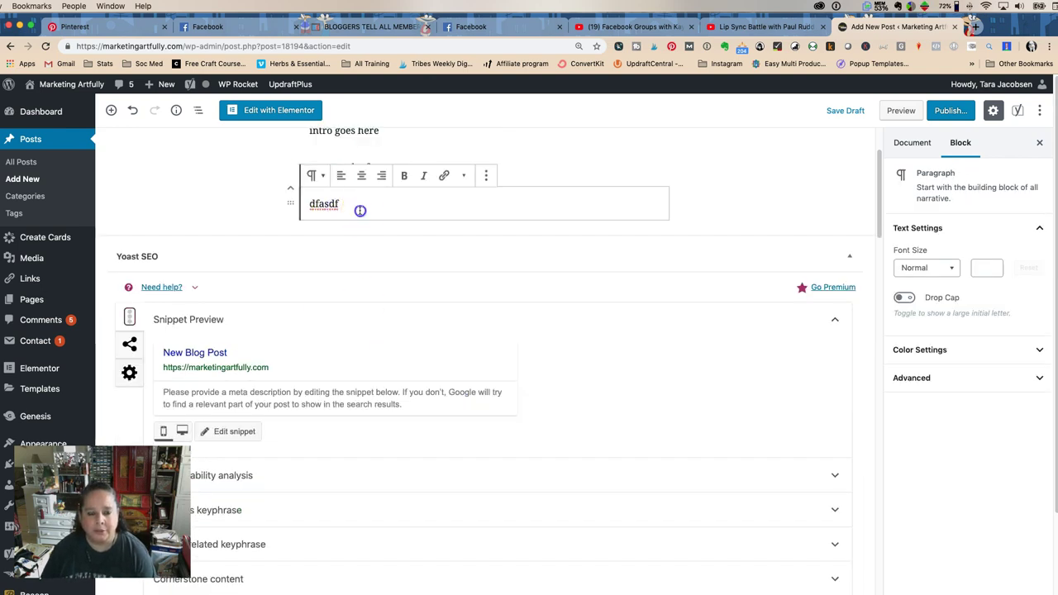
pyautogui.doubleClick(359, 210)
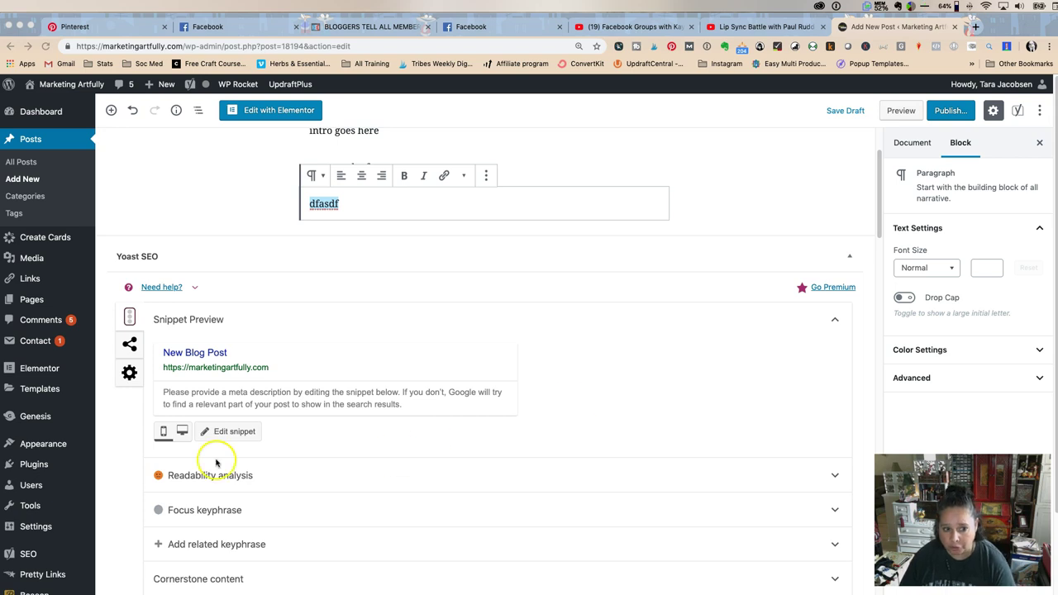
# Stay in the editor at the leave-site prompt and save the post as a draft.
pyautogui.click(33, 464)
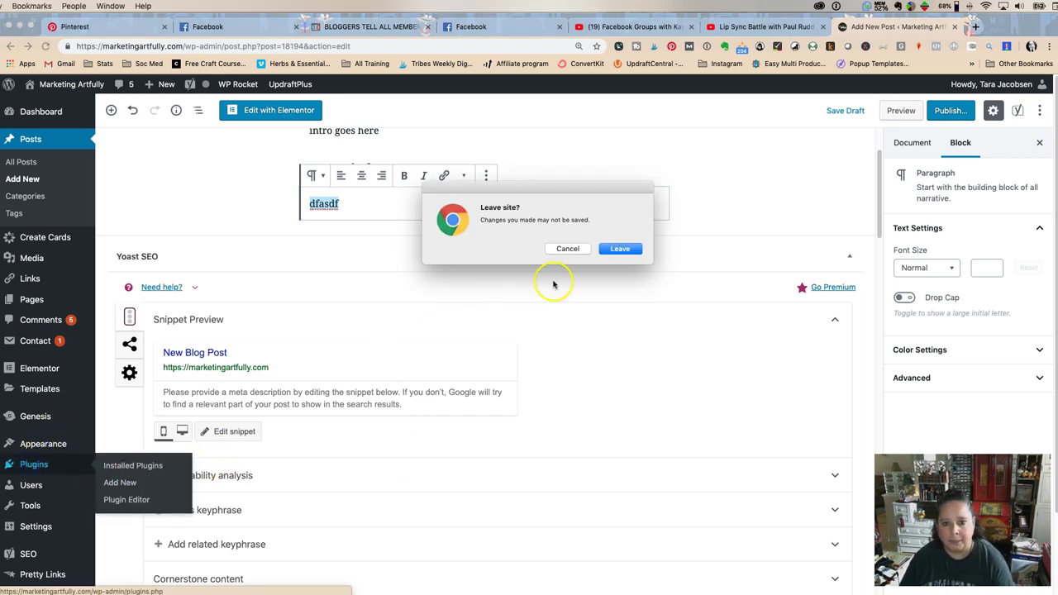
pyautogui.click(567, 250)
pyautogui.click(837, 104)
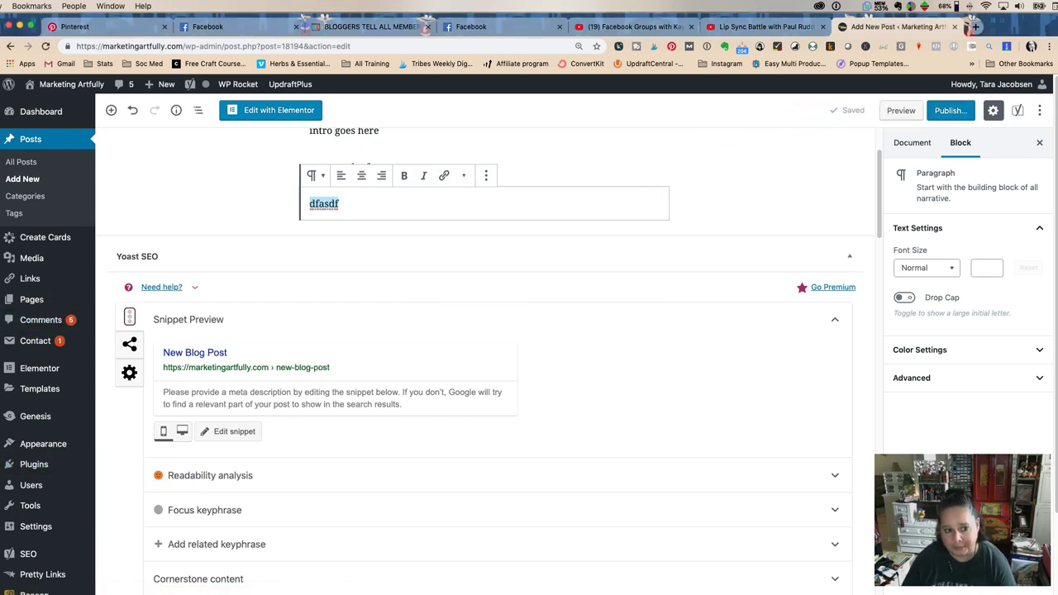
# Browse the Installed Plugins list, then open the Ultimate Addons for Gutenberg settings page.
pyautogui.moveTo(36, 449)
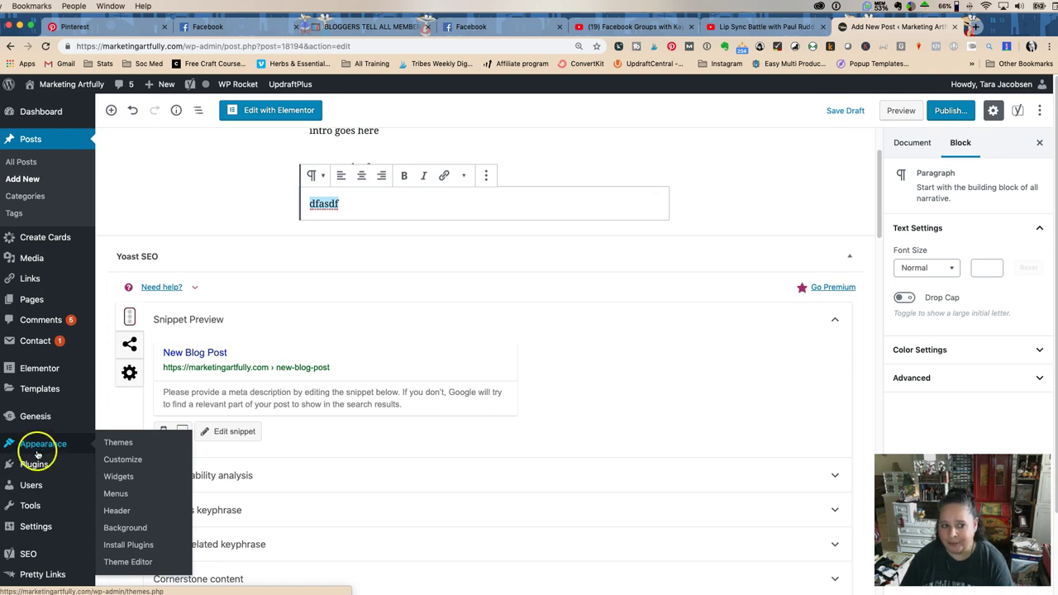
pyautogui.click(117, 466)
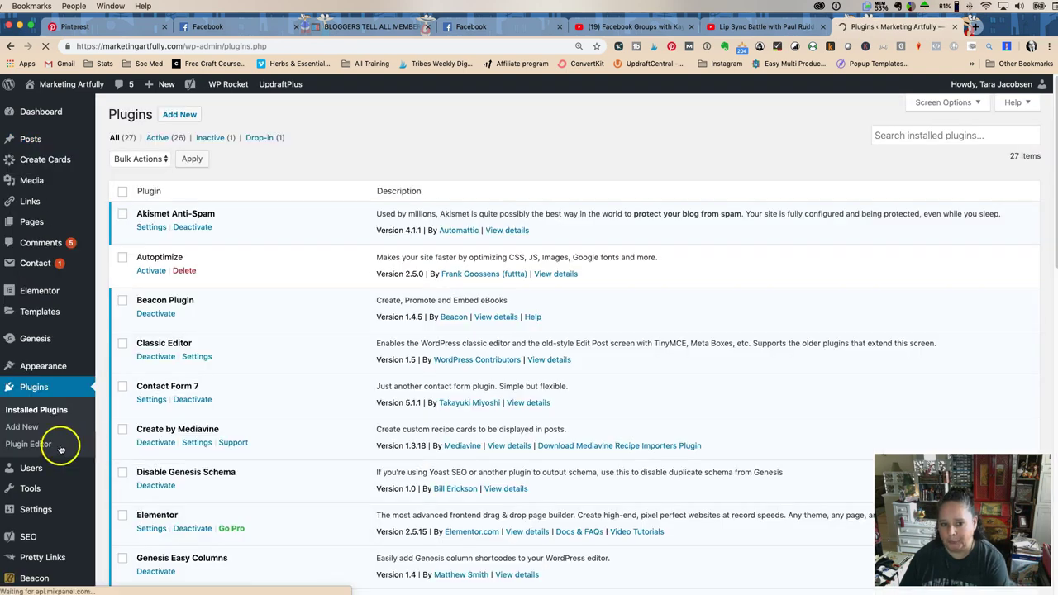
pyautogui.scroll(-6, 187, 487)
pyautogui.scroll(-6, 187, 488)
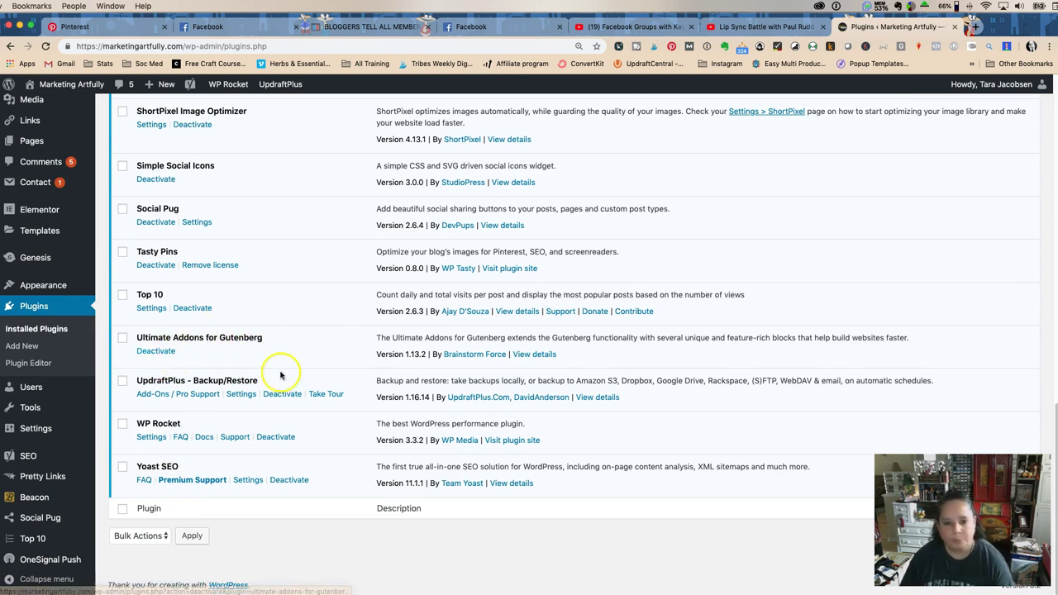
pyautogui.click(209, 382)
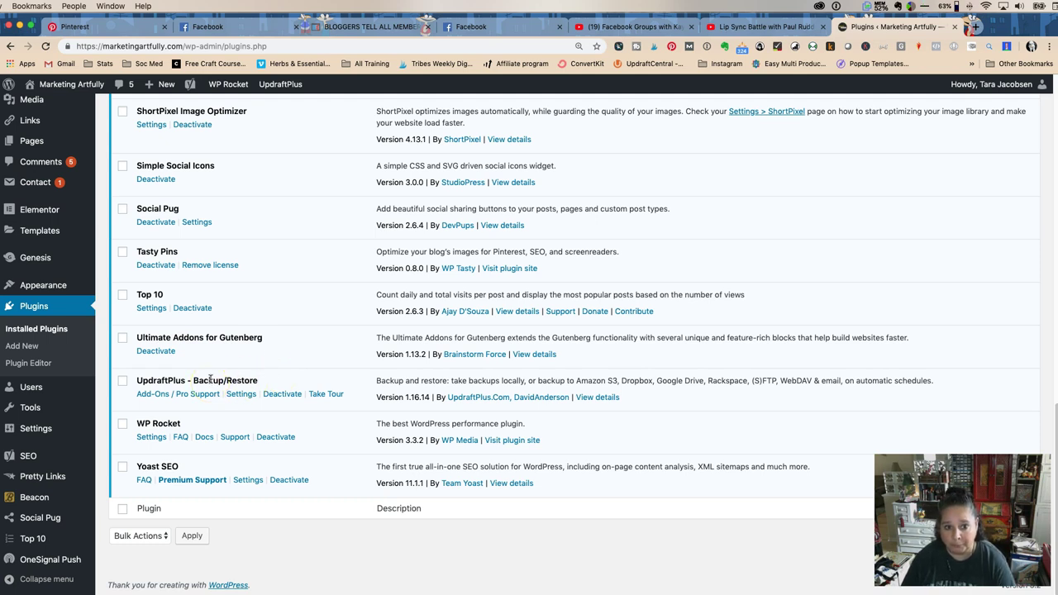
pyautogui.click(31, 427)
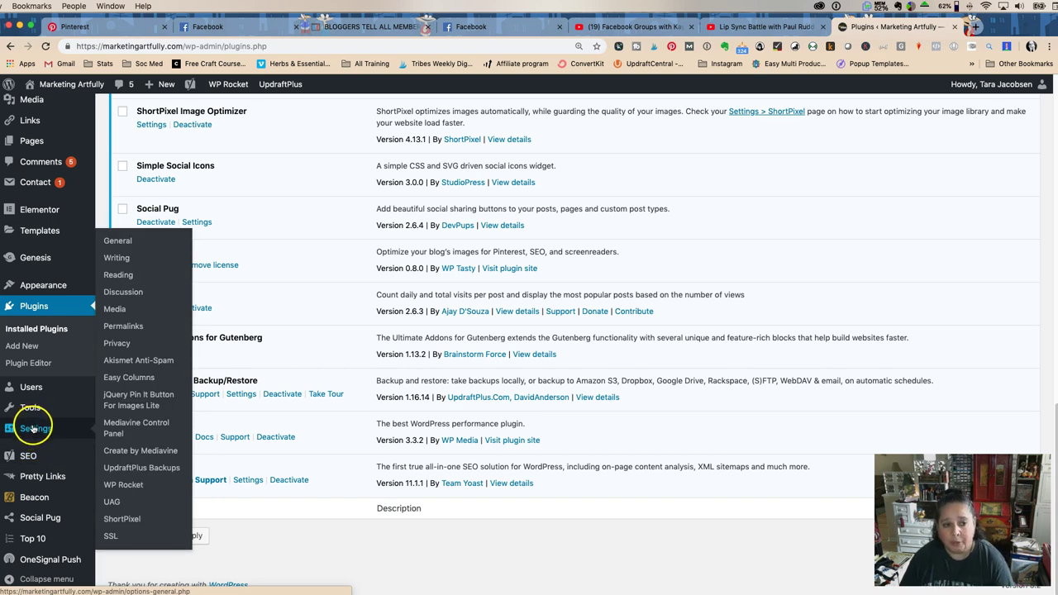
pyautogui.click(112, 503)
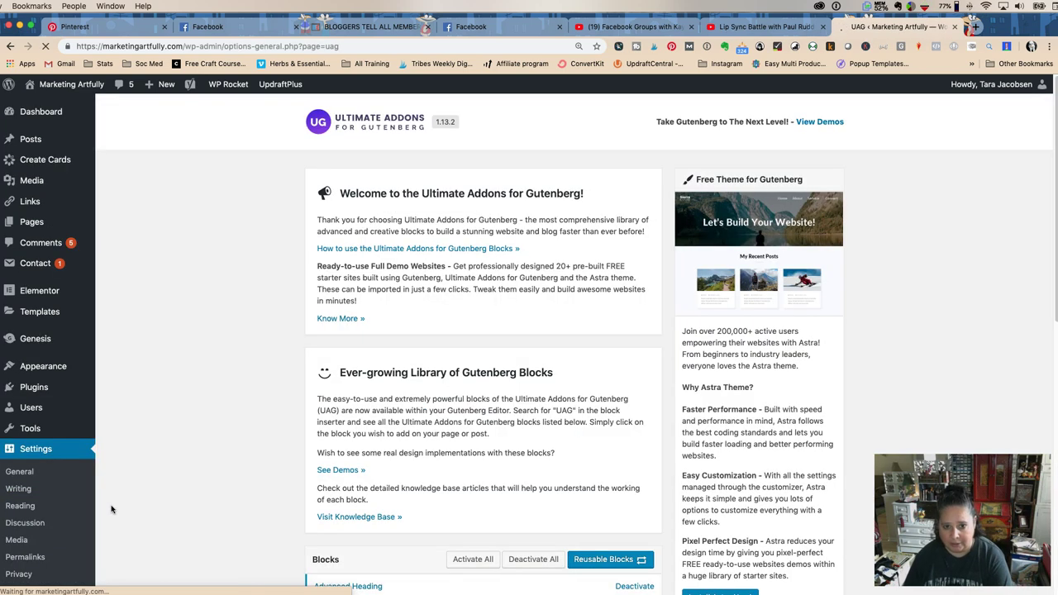
# Open UAG's saved reusable blocks list and view FTC Disclosure 1.
pyautogui.click(155, 420)
pyautogui.scroll(-2, 158, 422)
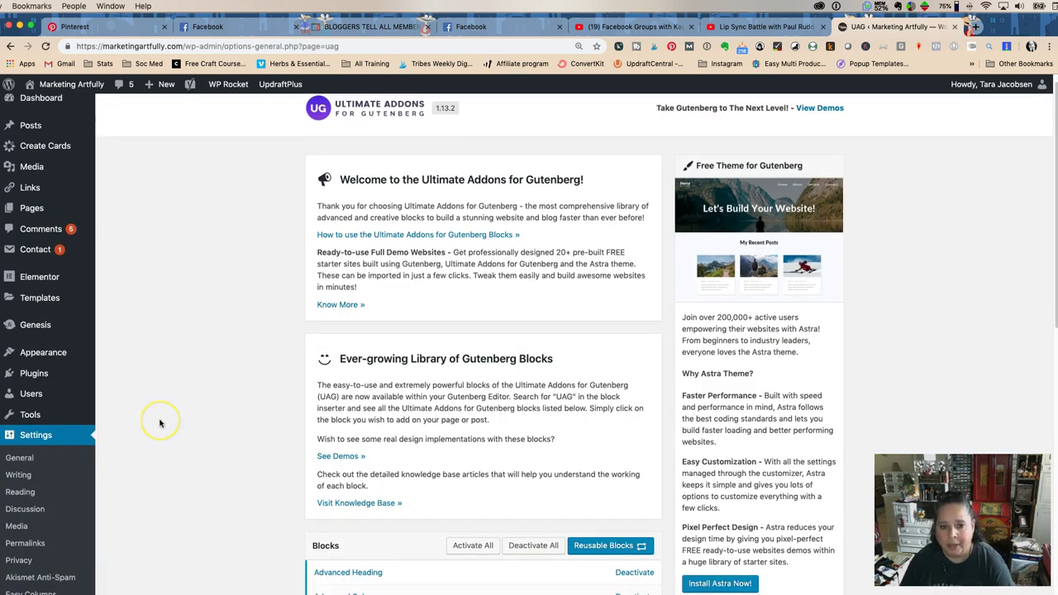
pyautogui.scroll(-4, 159, 424)
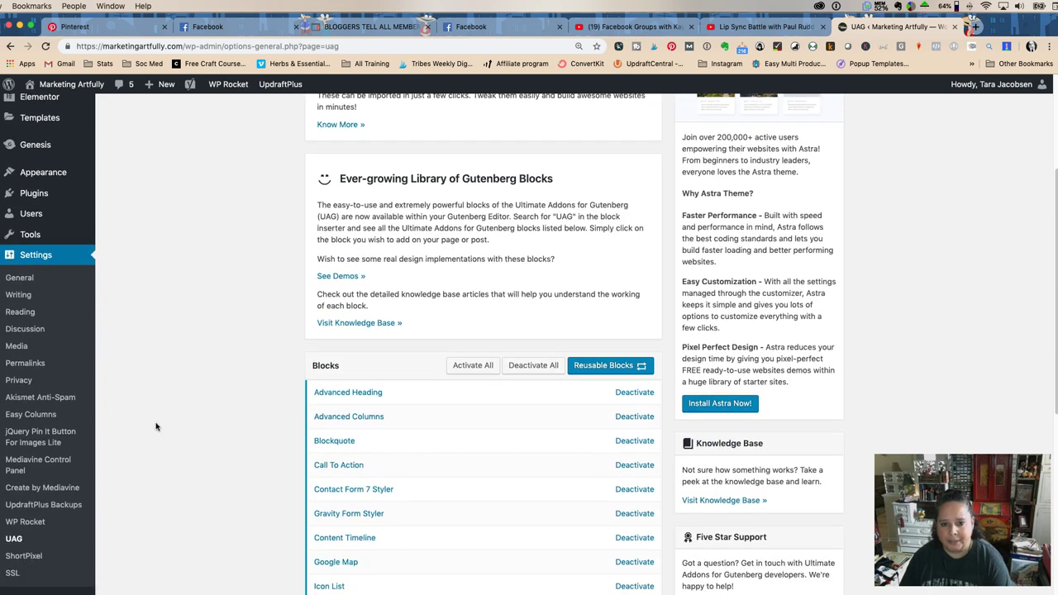
pyautogui.click(312, 396)
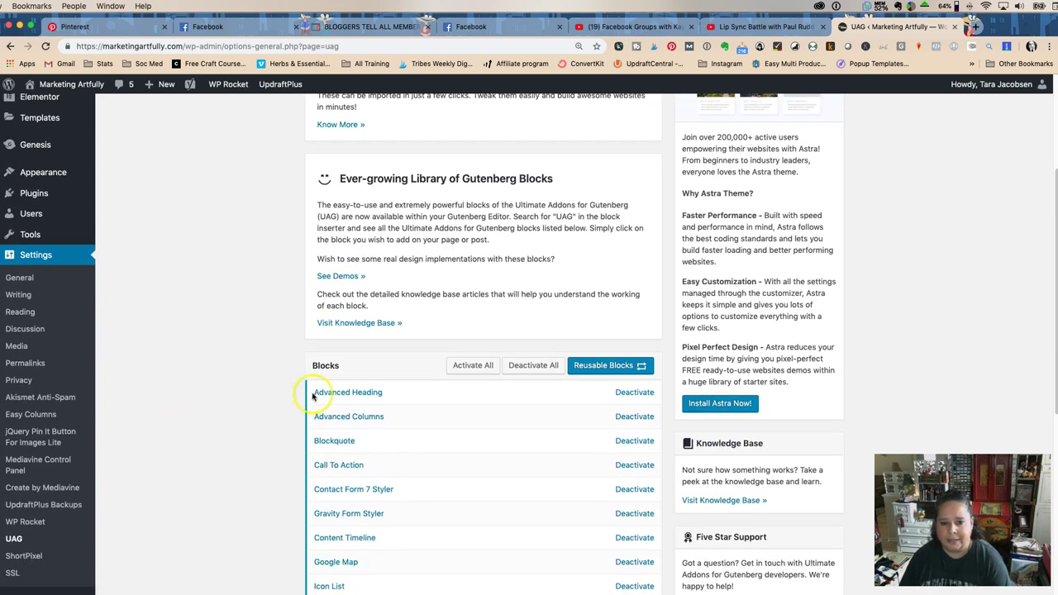
pyautogui.click(601, 374)
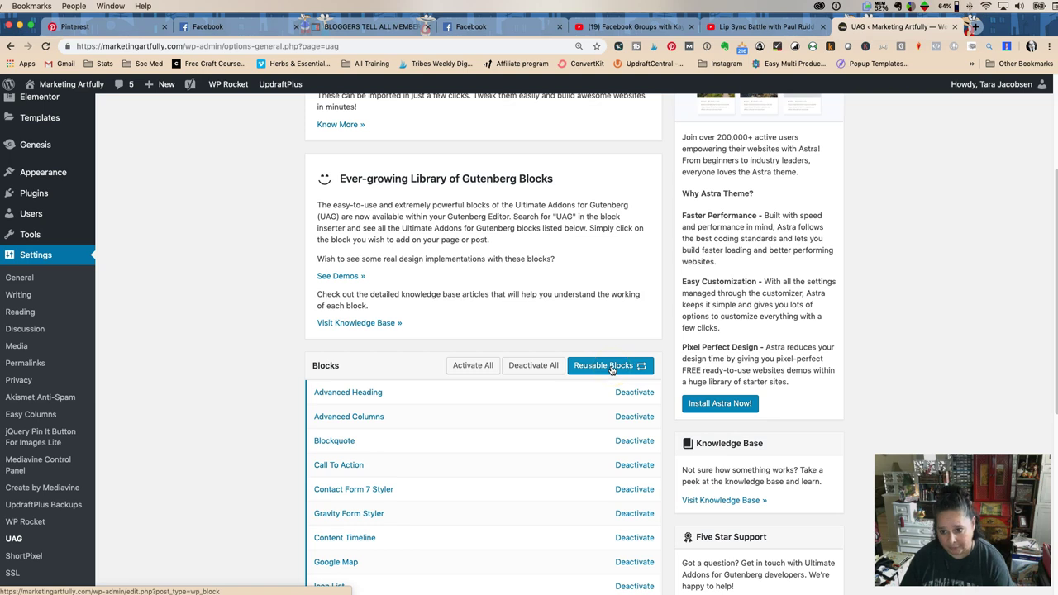
pyautogui.click(611, 370)
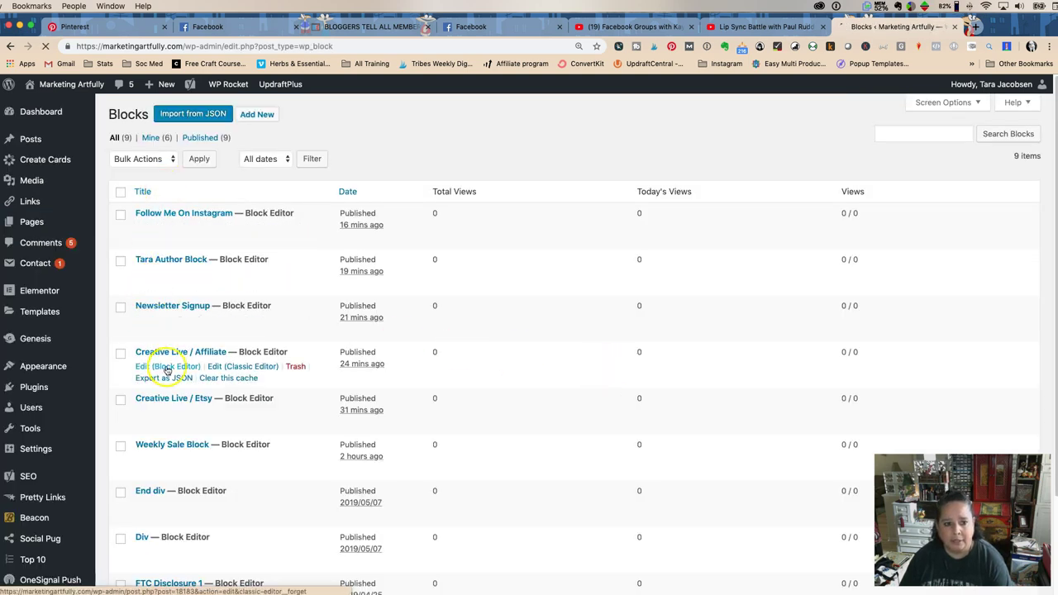
pyautogui.scroll(-3, 144, 360)
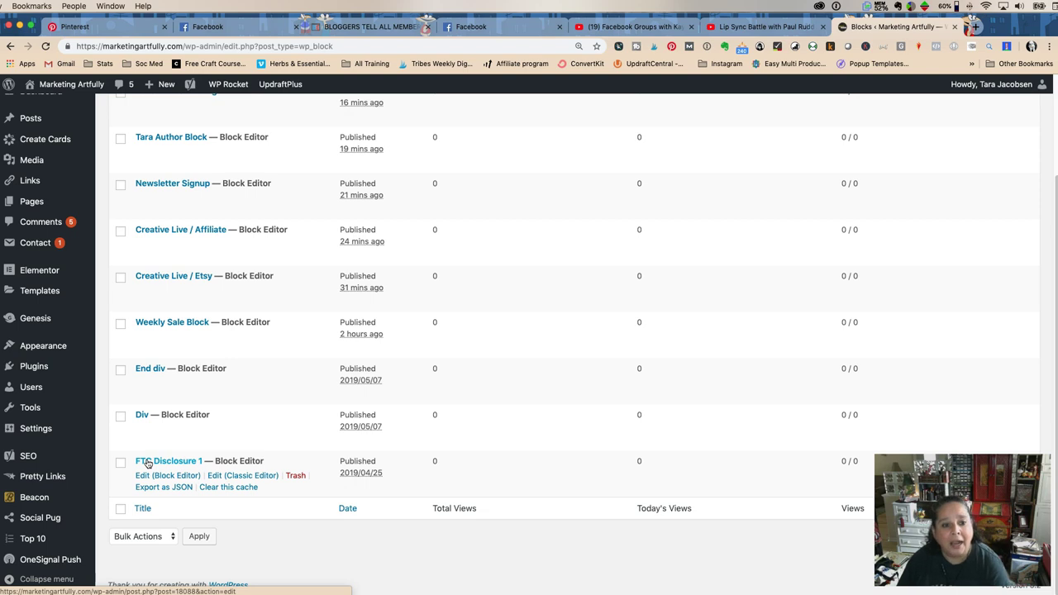
pyautogui.click(147, 462)
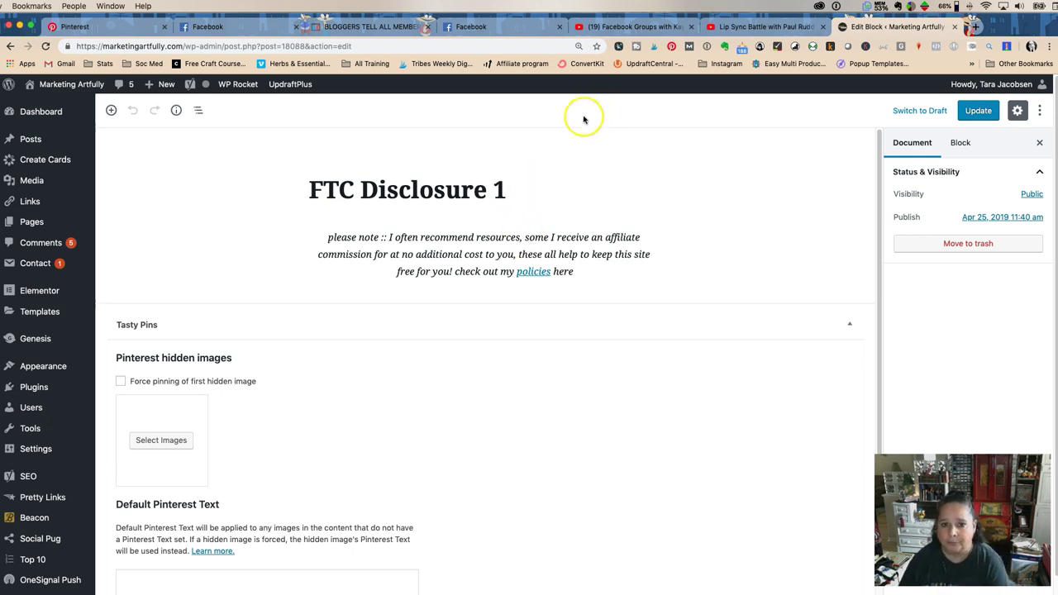
# Go back to the reusable blocks list and start a new, empty reusable block.
pyautogui.moveTo(76, 137)
pyautogui.press('super+Left')
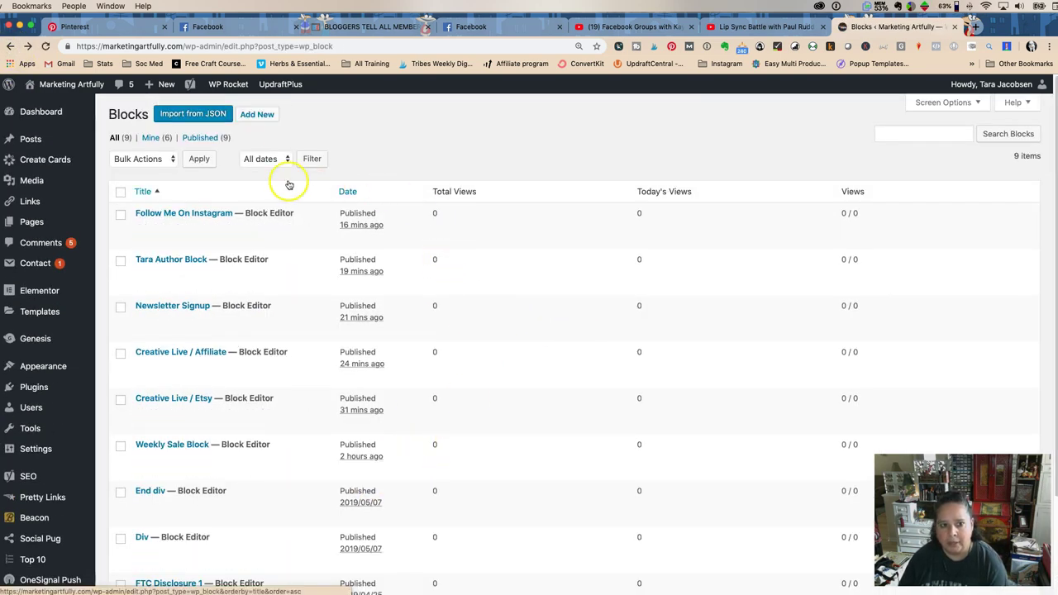
pyautogui.click(256, 115)
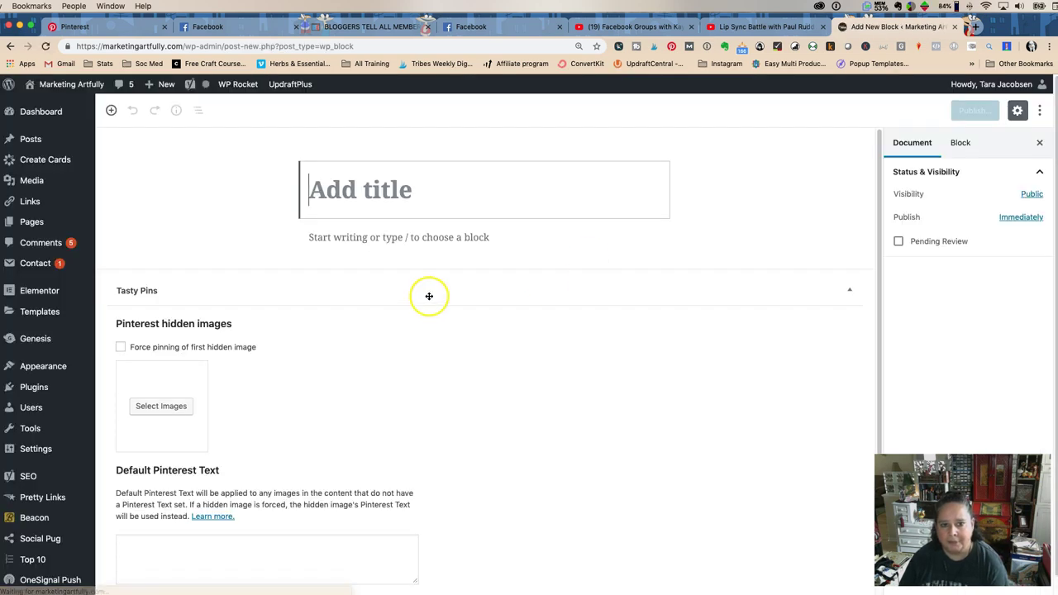
# Title the block 'FTC Disclosure 2', paste the affiliate disclosure text, and publish it.
pyautogui.write('F')
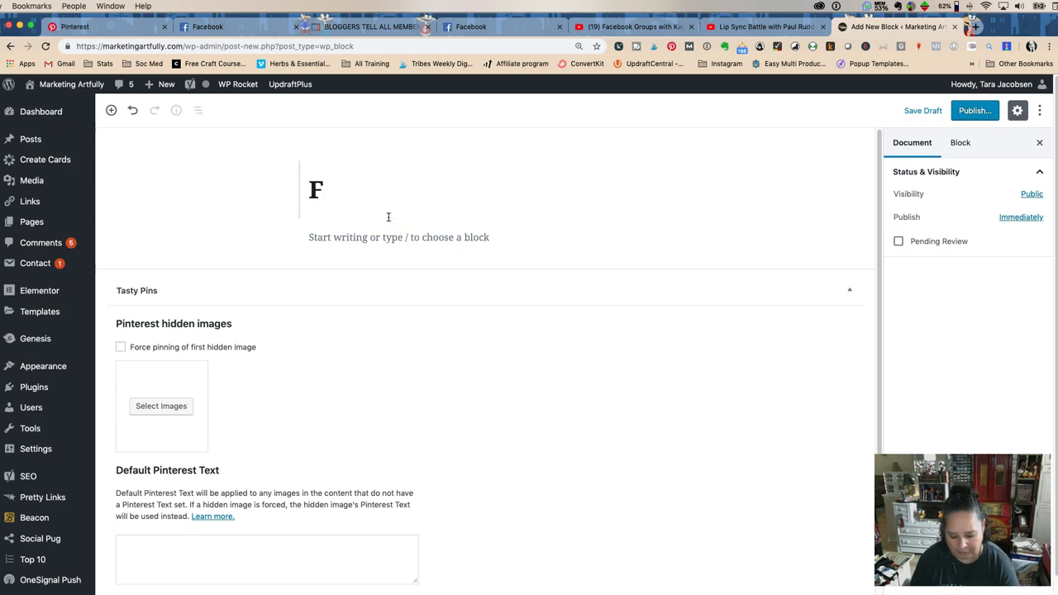
pyautogui.write('TC Disclo')
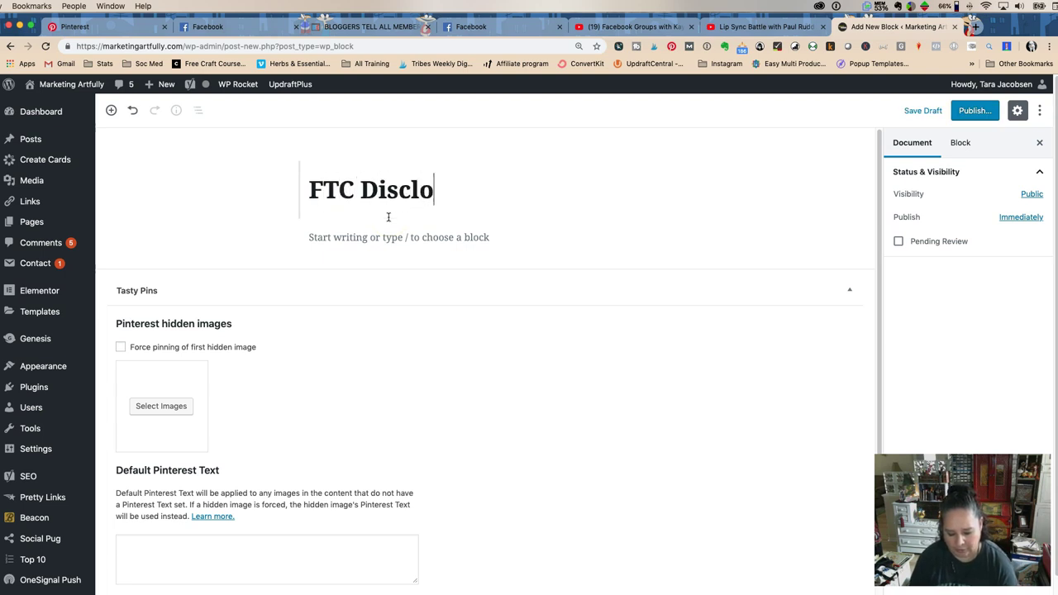
pyautogui.write('sure 2')
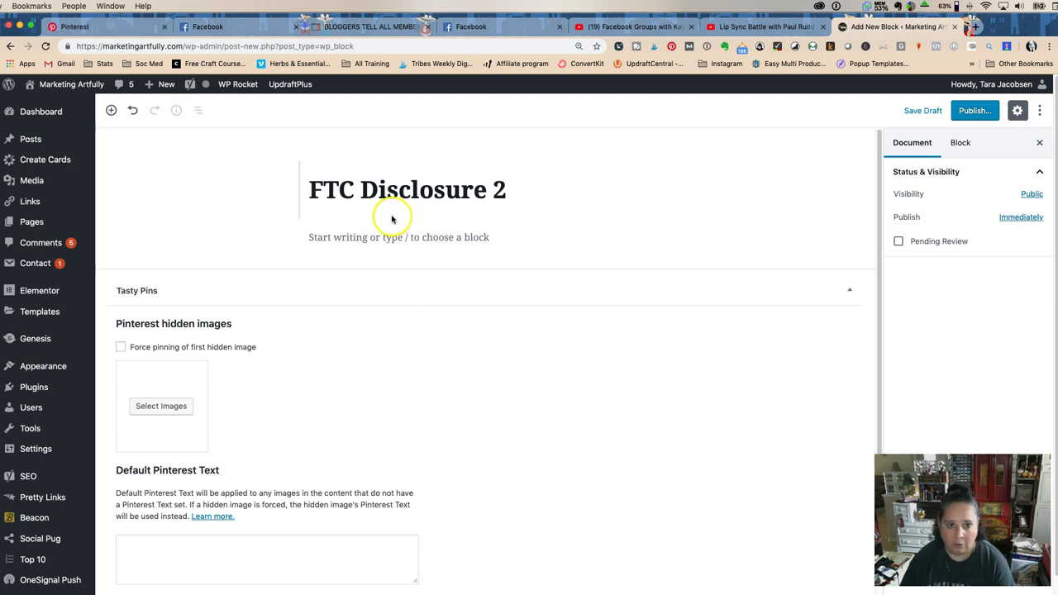
pyautogui.click(358, 240)
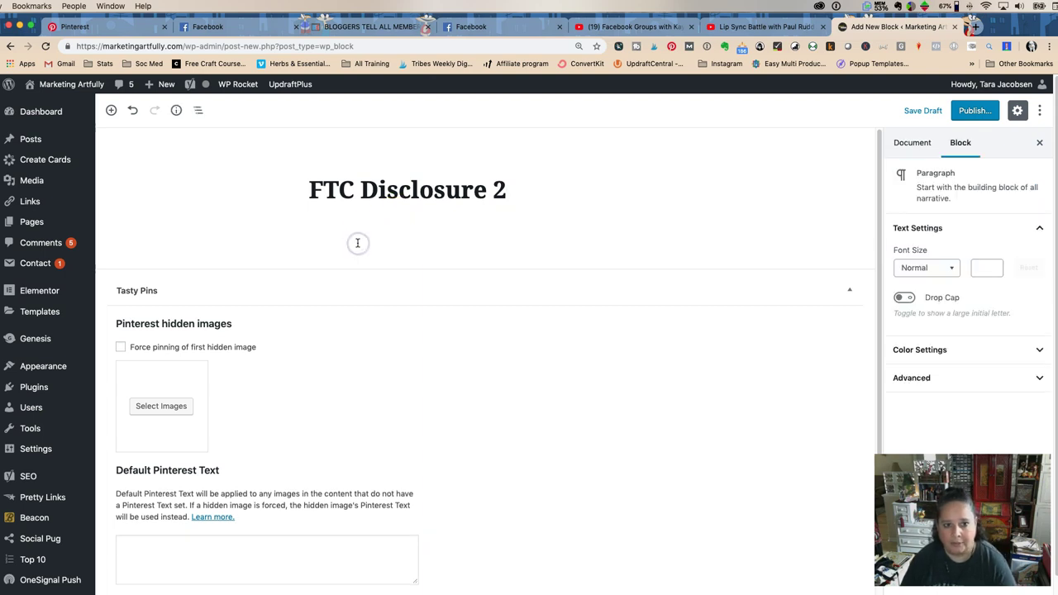
pyautogui.write('This post contains affiliate links. If you purchase anything, I earn a small commission at no extra charge to you. Thanks for your support!')
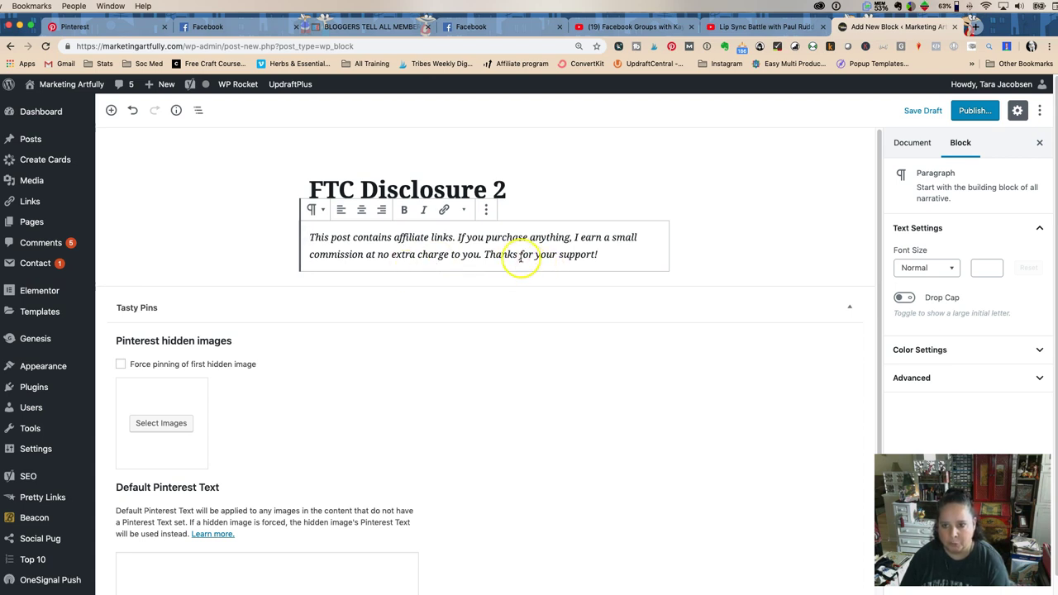
pyautogui.click(682, 149)
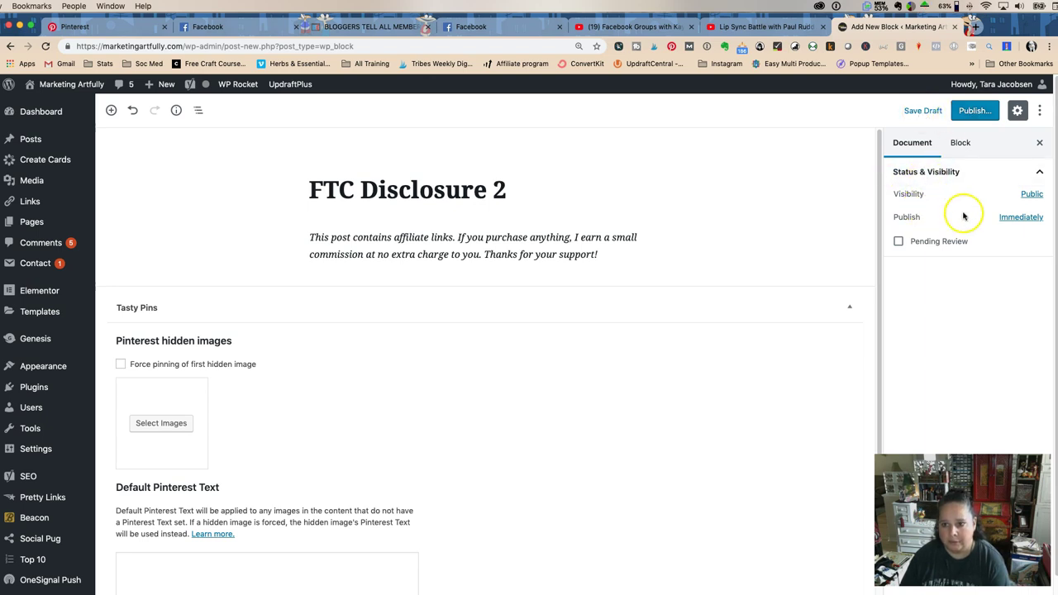
pyautogui.click(973, 113)
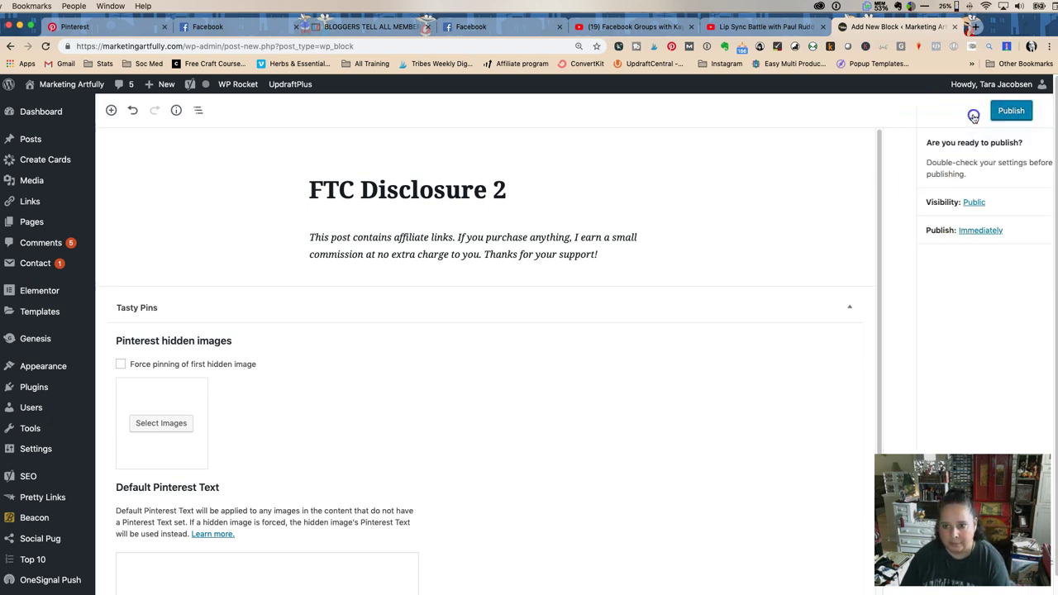
pyautogui.click(974, 114)
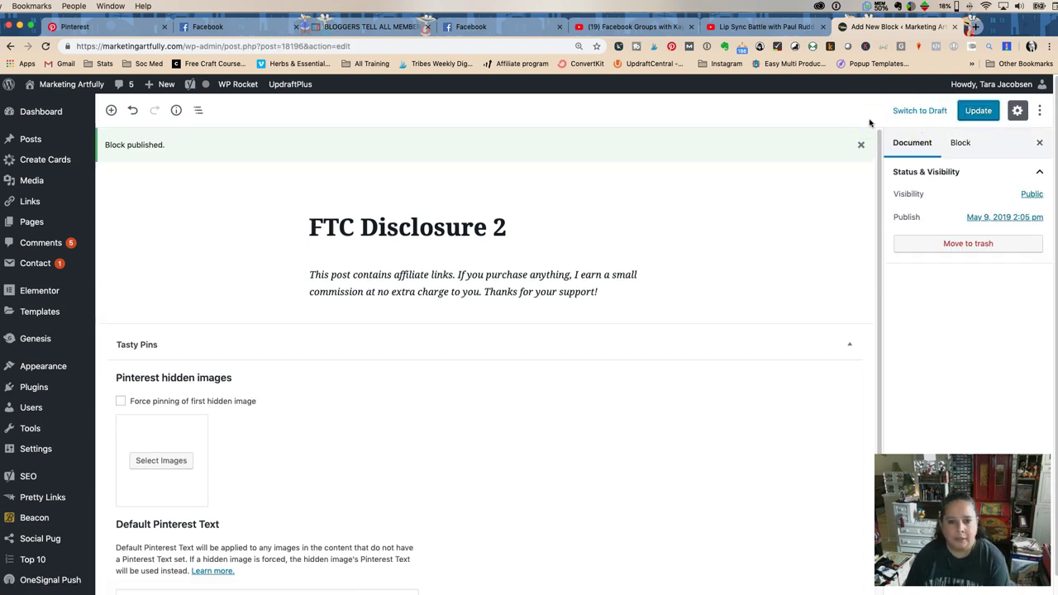
# Check the UAG reusable blocks list, then go to All Posts.
pyautogui.moveTo(37, 457)
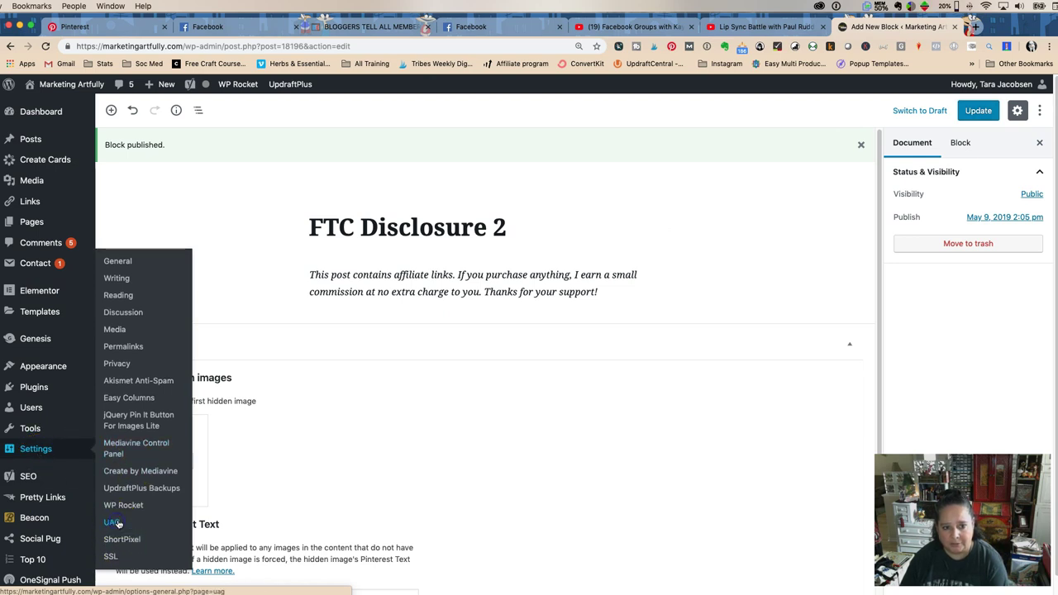
pyautogui.click(113, 522)
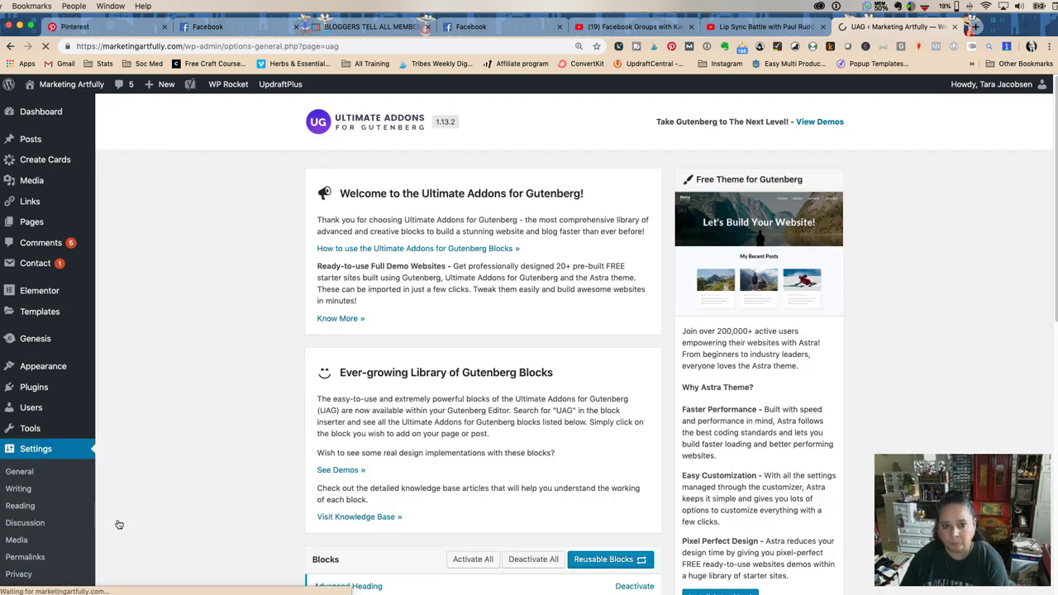
pyautogui.click(606, 560)
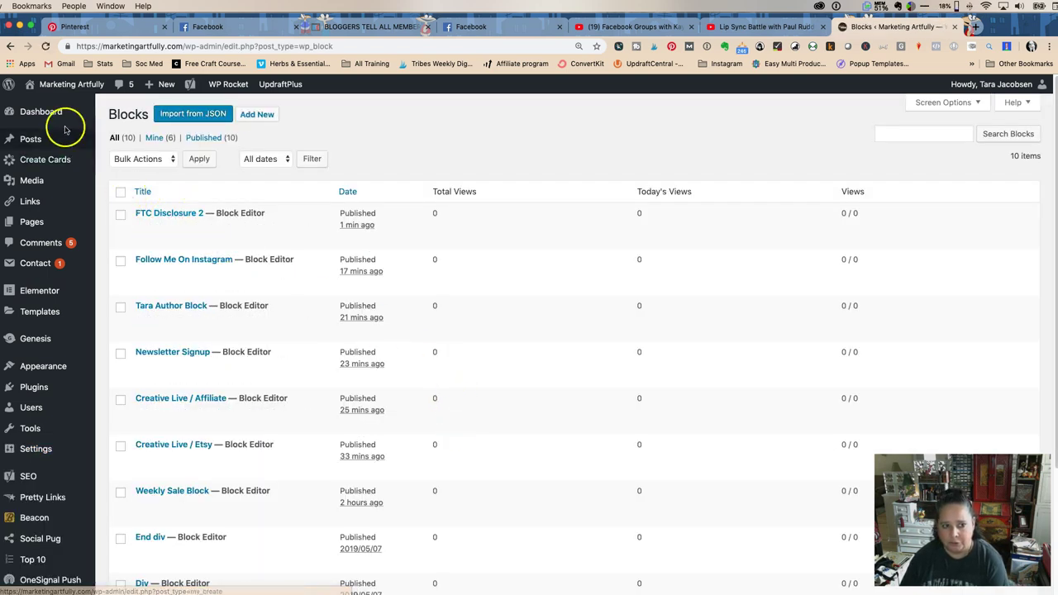
pyautogui.moveTo(33, 139)
pyautogui.click(126, 143)
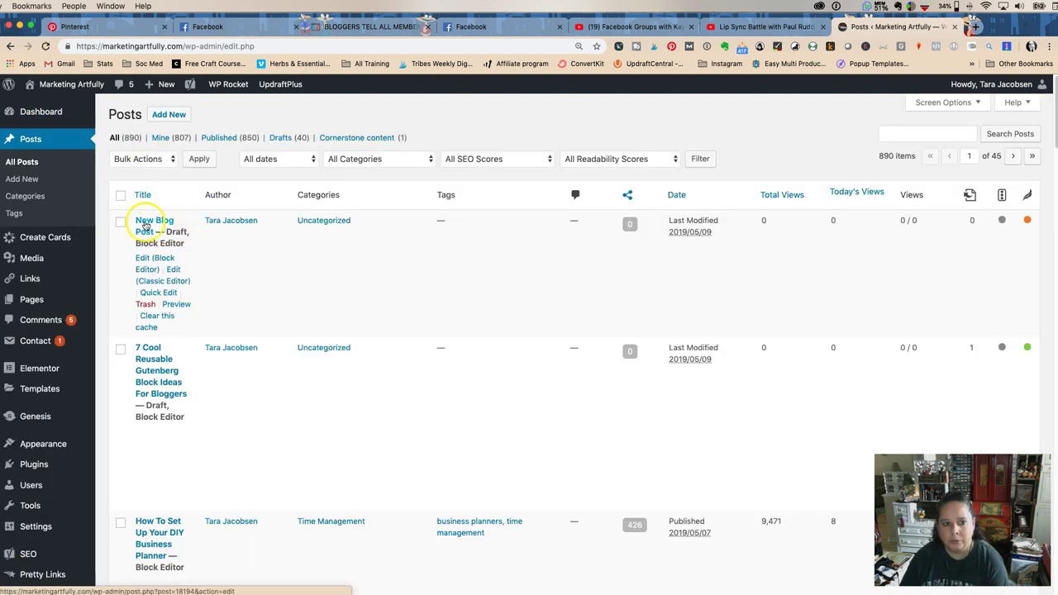
# In New Blog Post, insert the FTC Disclosure 2 block below 'paragraph of text' using /ftc.
pyautogui.click(143, 224)
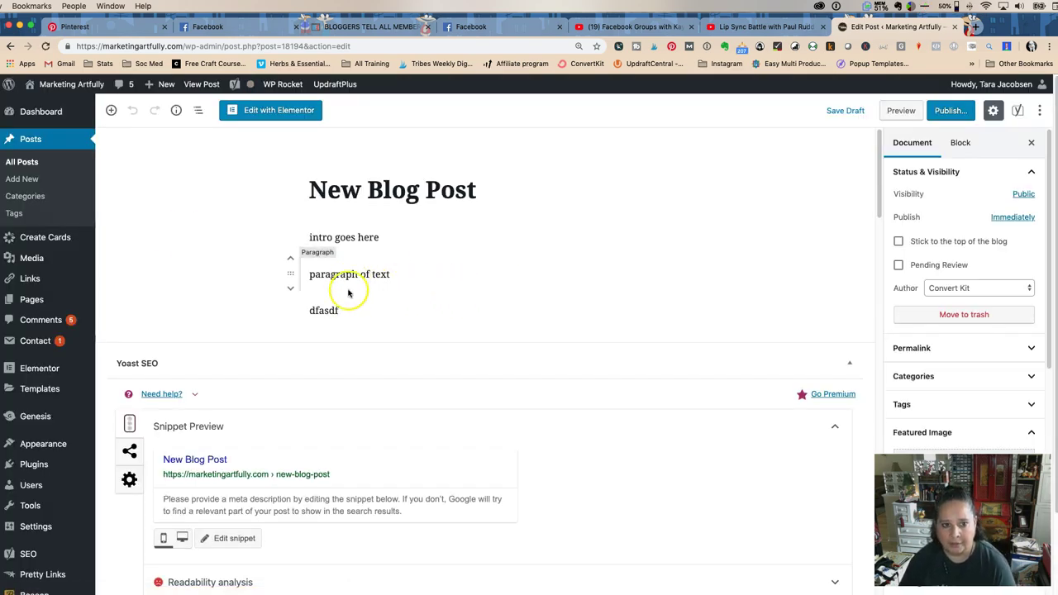
pyautogui.click(357, 275)
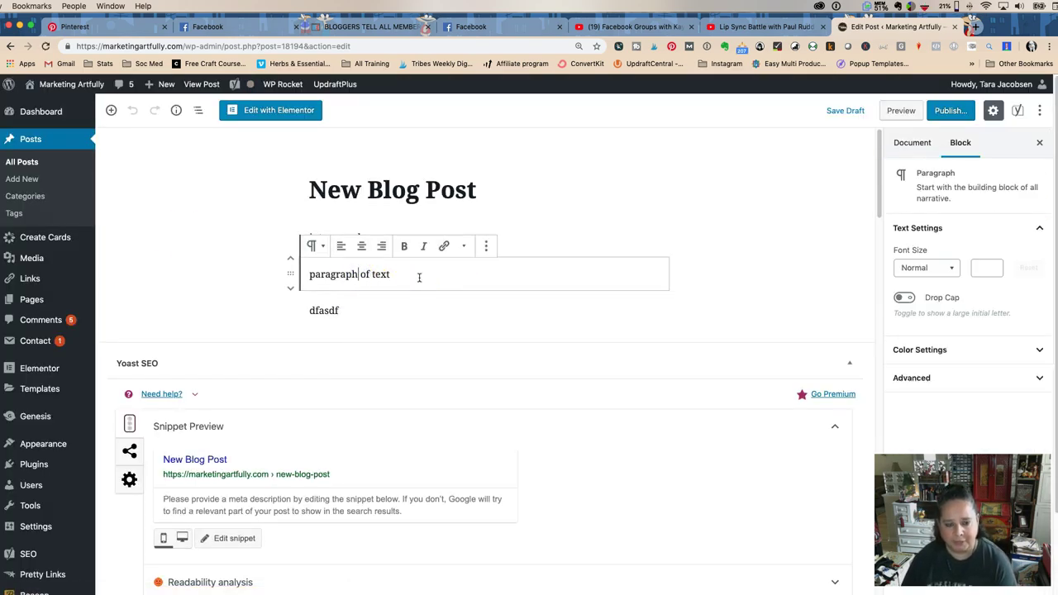
pyautogui.press('Return')
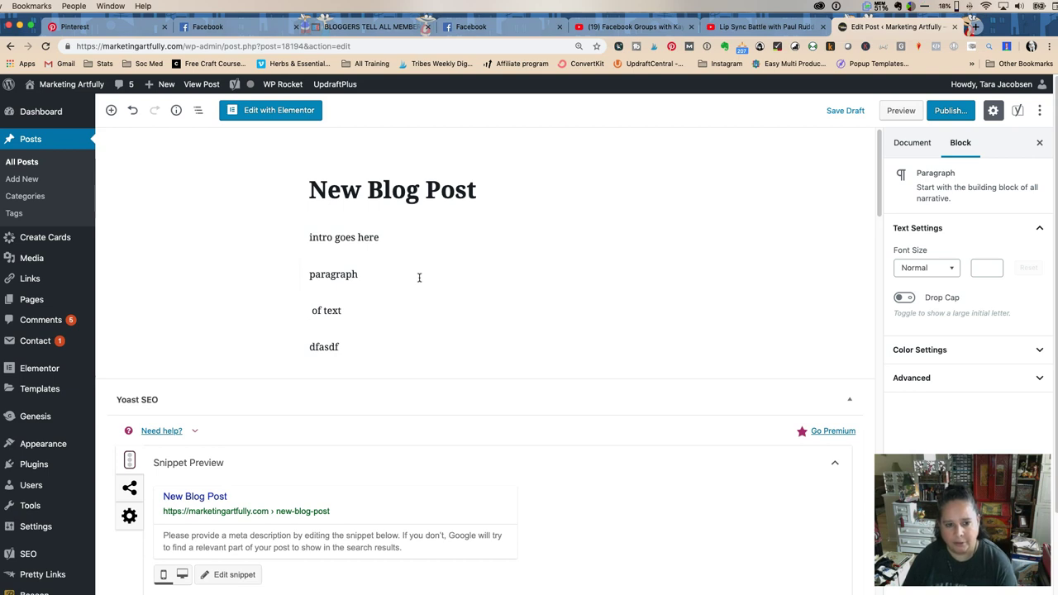
pyautogui.press('BackSpace')
pyautogui.click(429, 280)
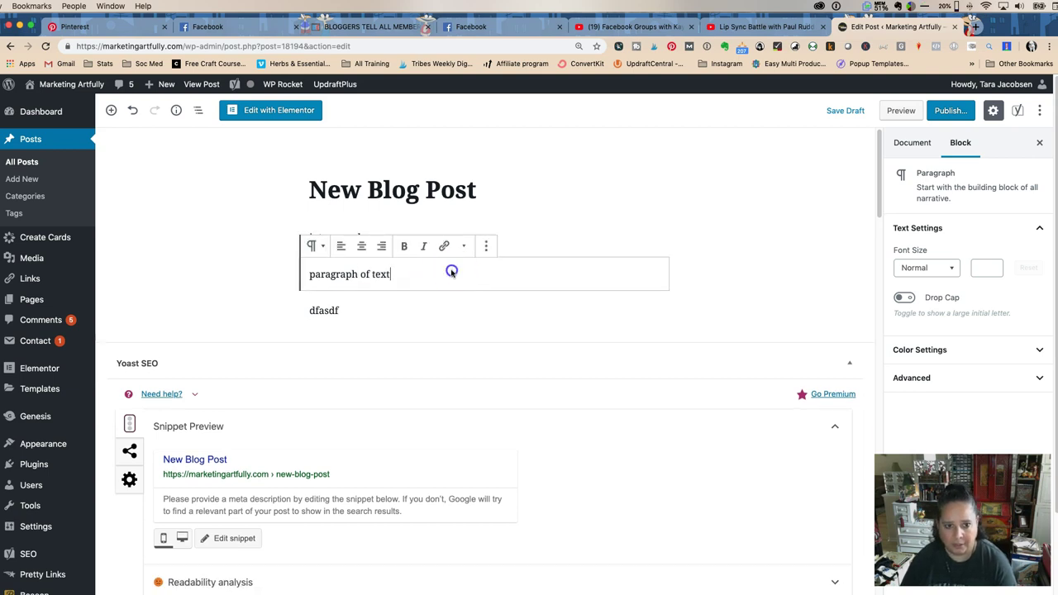
pyautogui.press('Return')
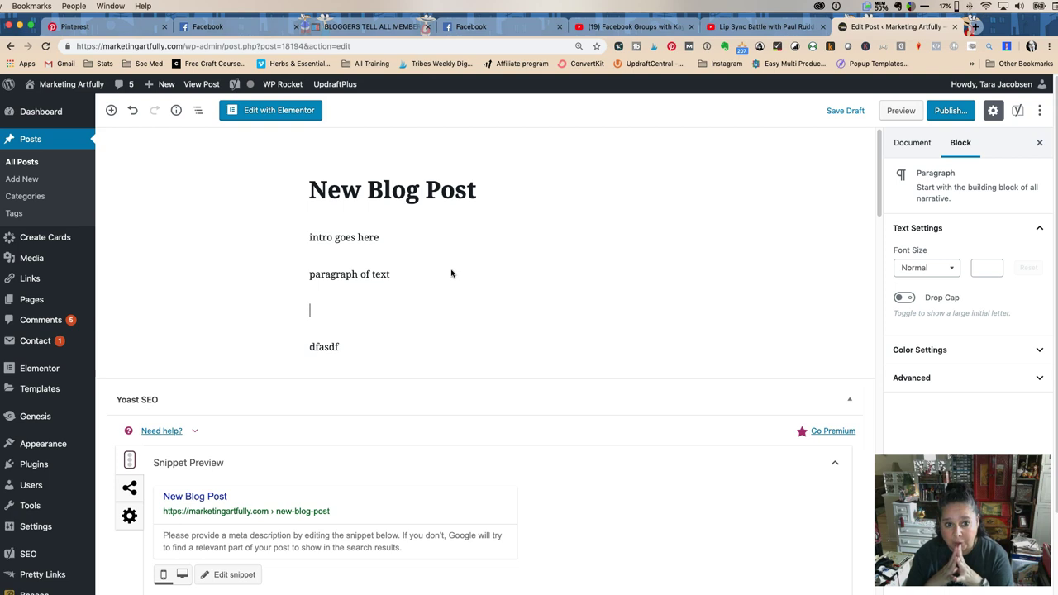
pyautogui.write('/')
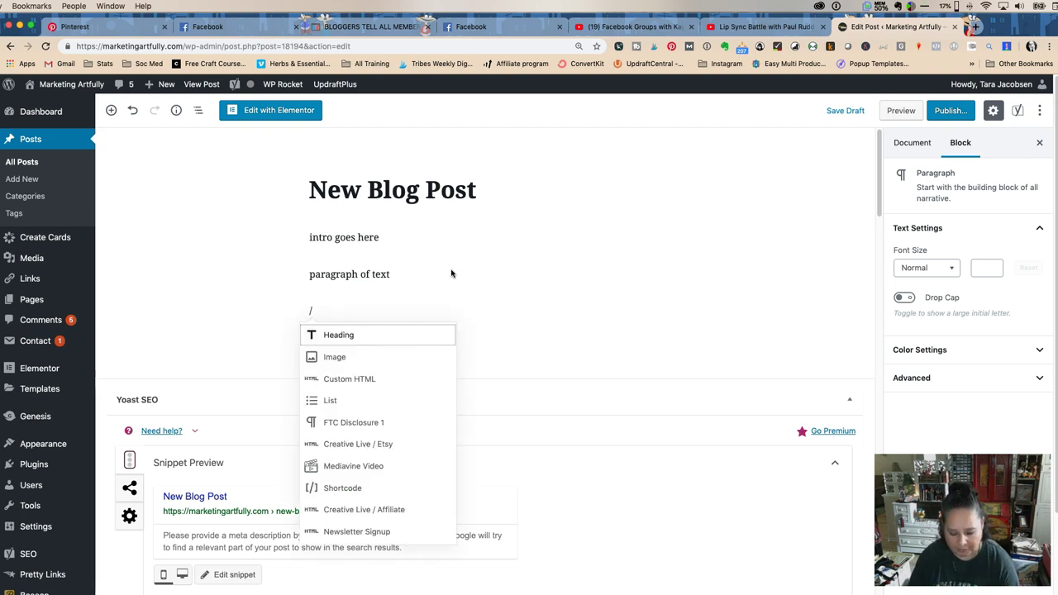
pyautogui.write('ftc')
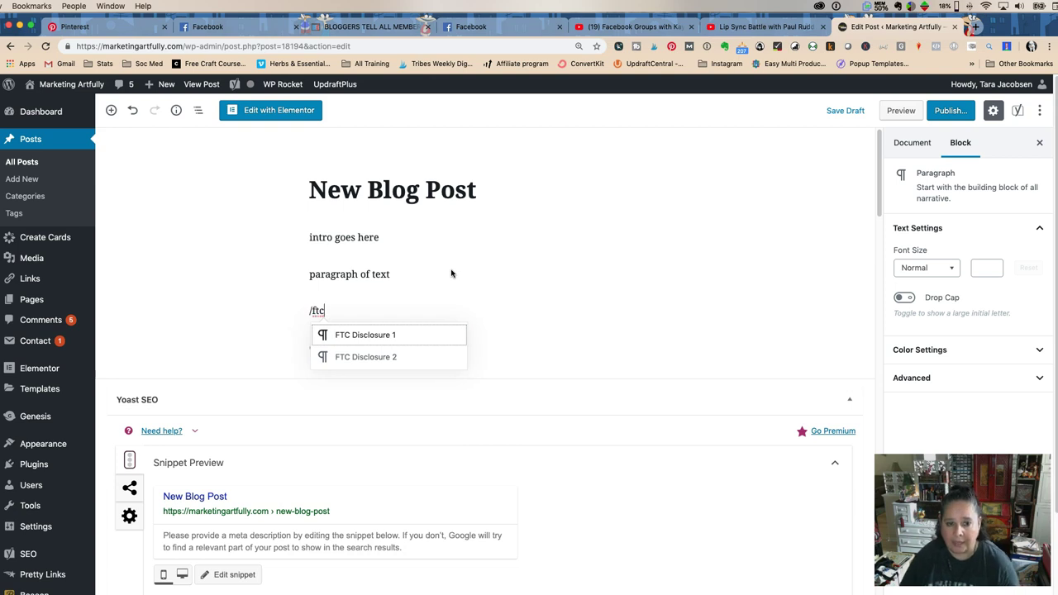
pyautogui.click(388, 357)
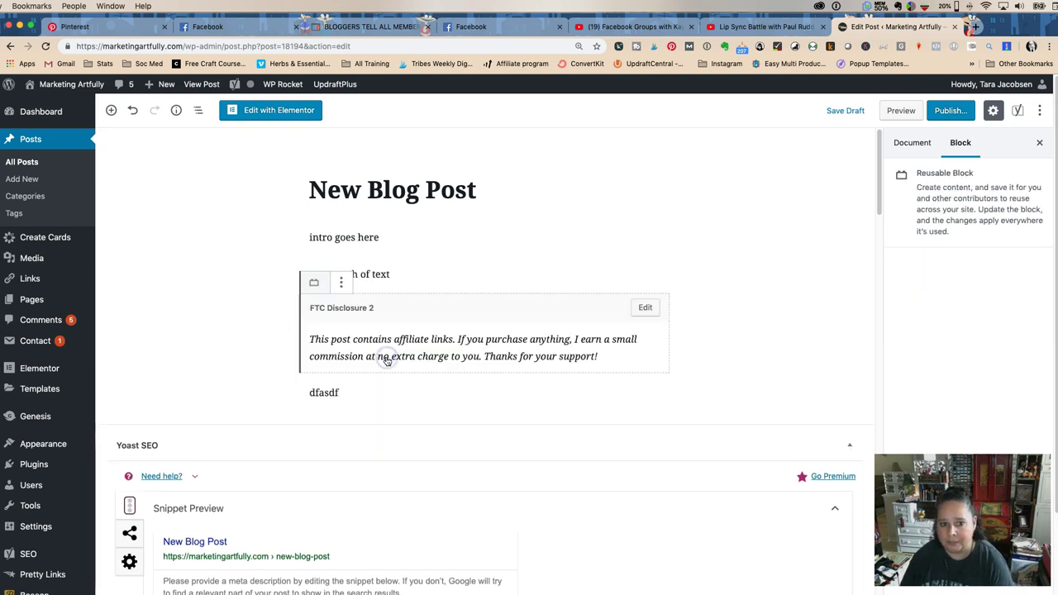
pyautogui.click(506, 357)
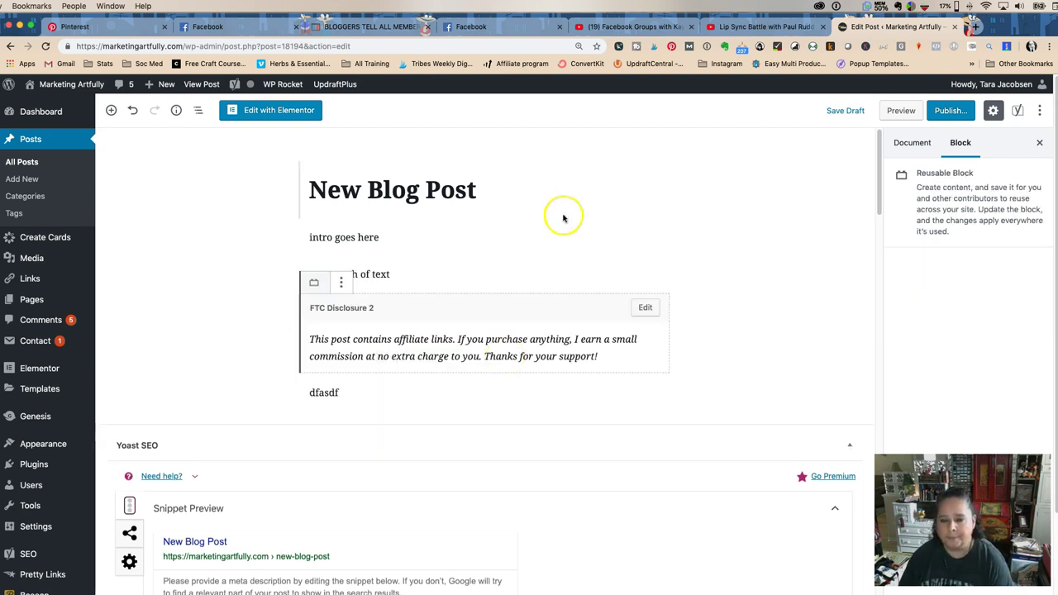
# Save the post as a draft and bring up the Visit Site link options.
pyautogui.click(844, 109)
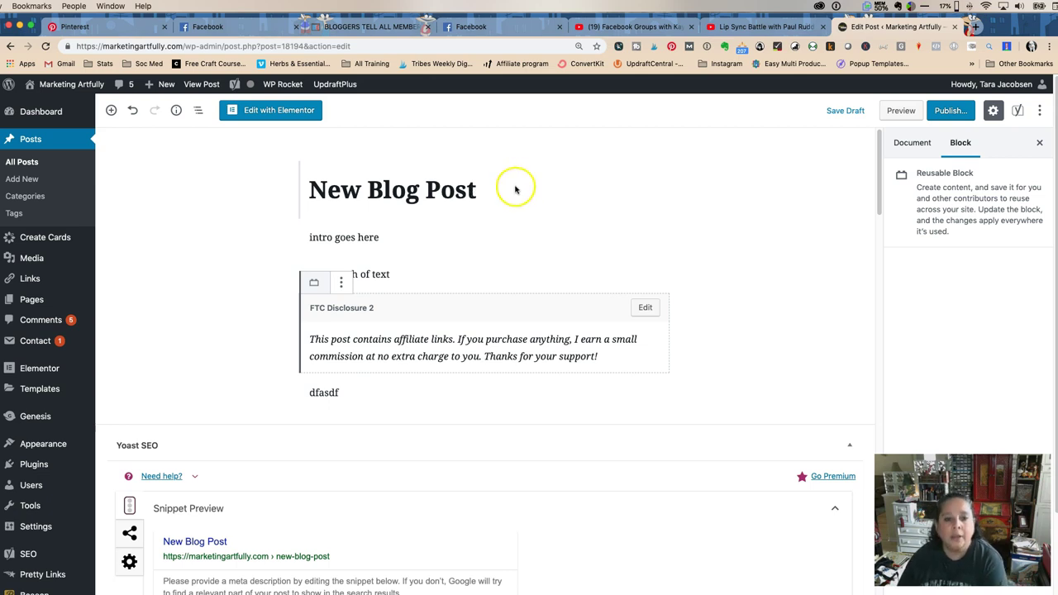
pyautogui.click(585, 358)
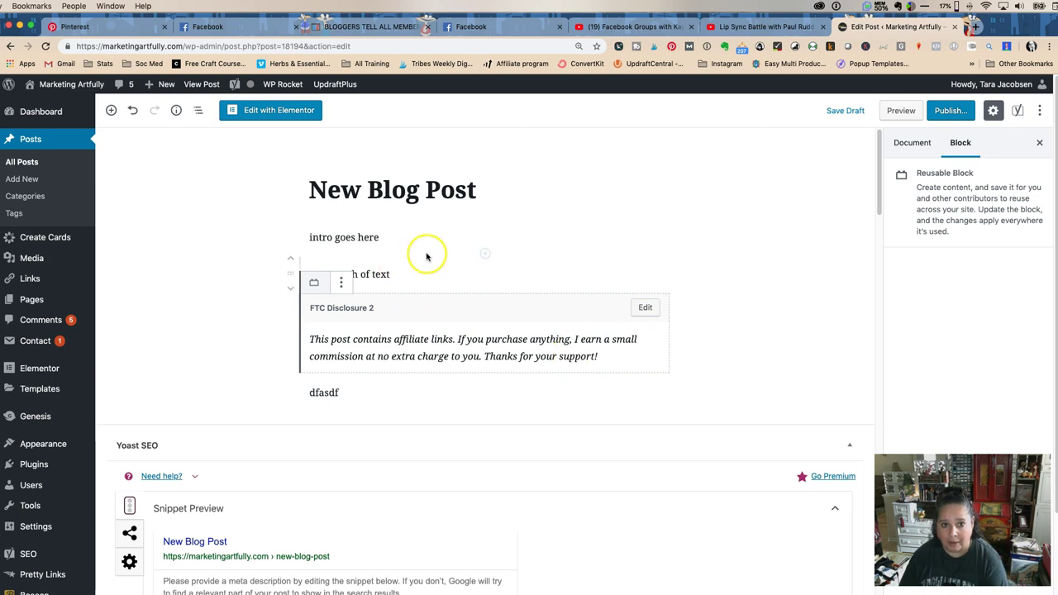
pyautogui.moveTo(61, 84)
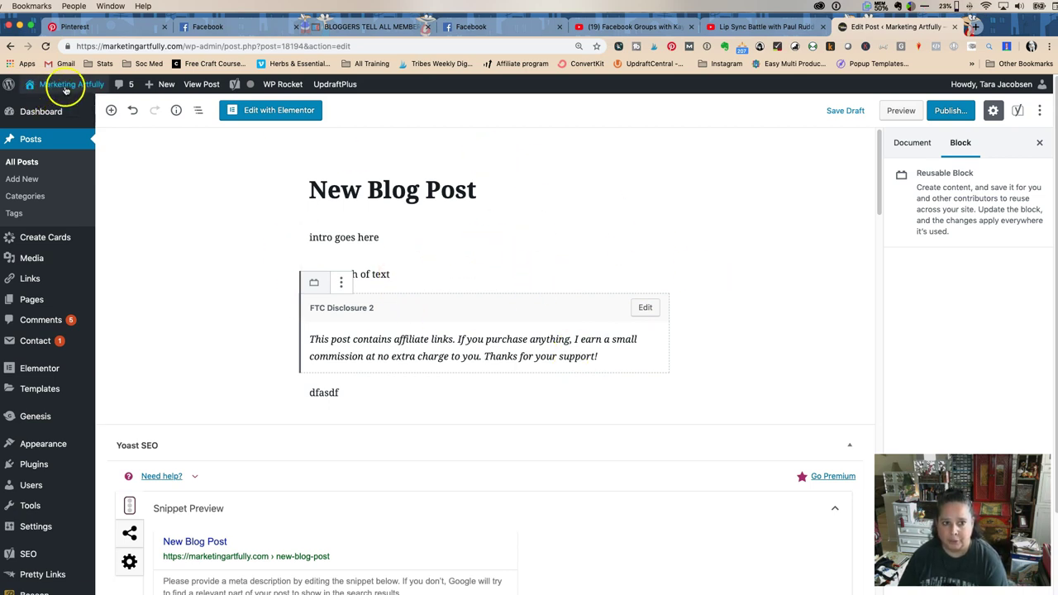
pyautogui.rightClick(58, 105)
# Copy the Policies link address from the live site's footer and close that tab.
pyautogui.click(123, 108)
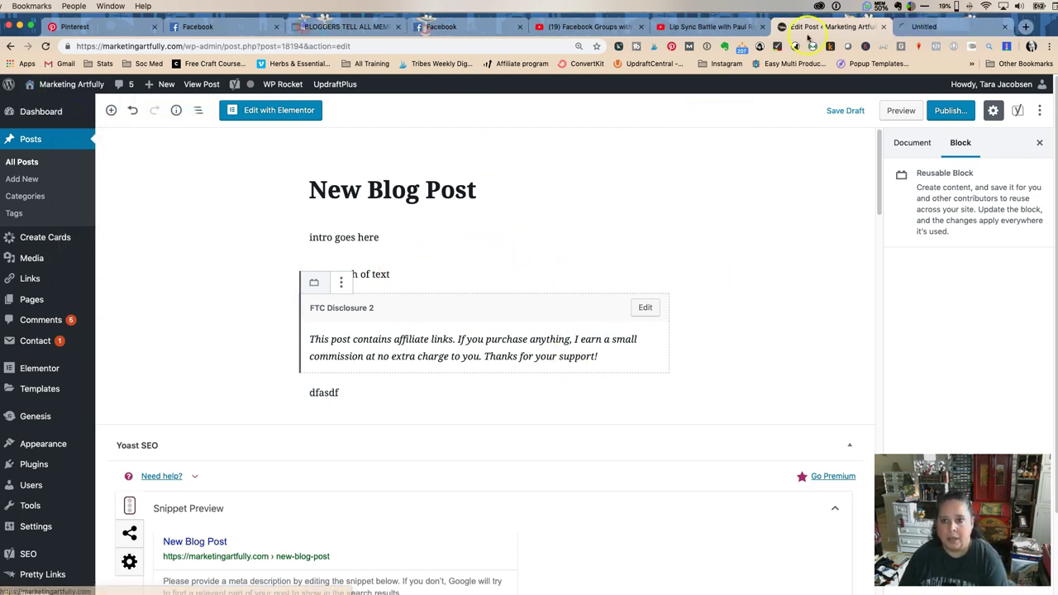
pyautogui.click(938, 26)
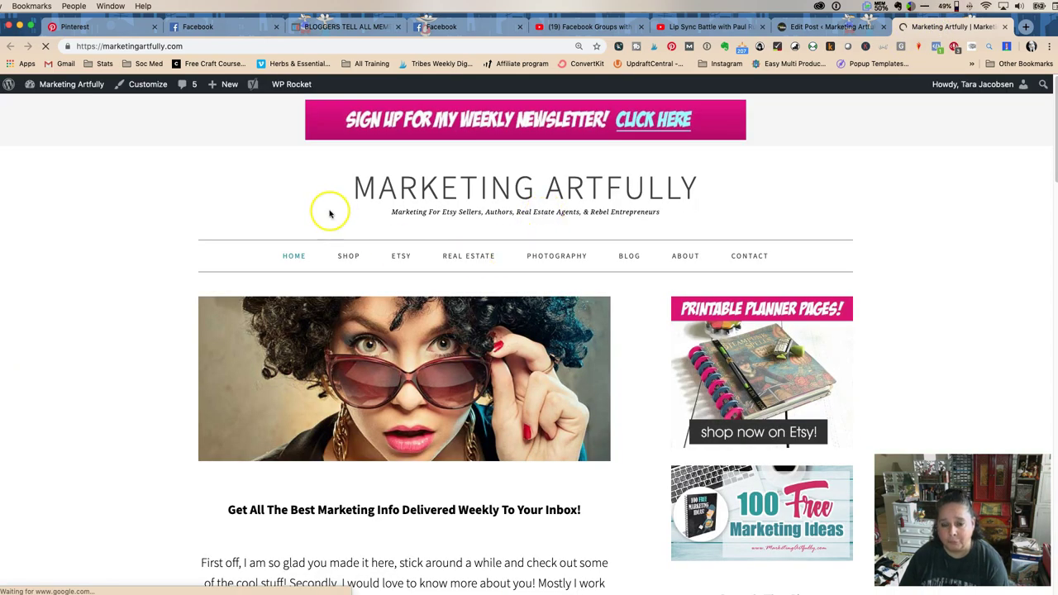
pyautogui.scroll(-15, 331, 213)
pyautogui.scroll(-10, 331, 215)
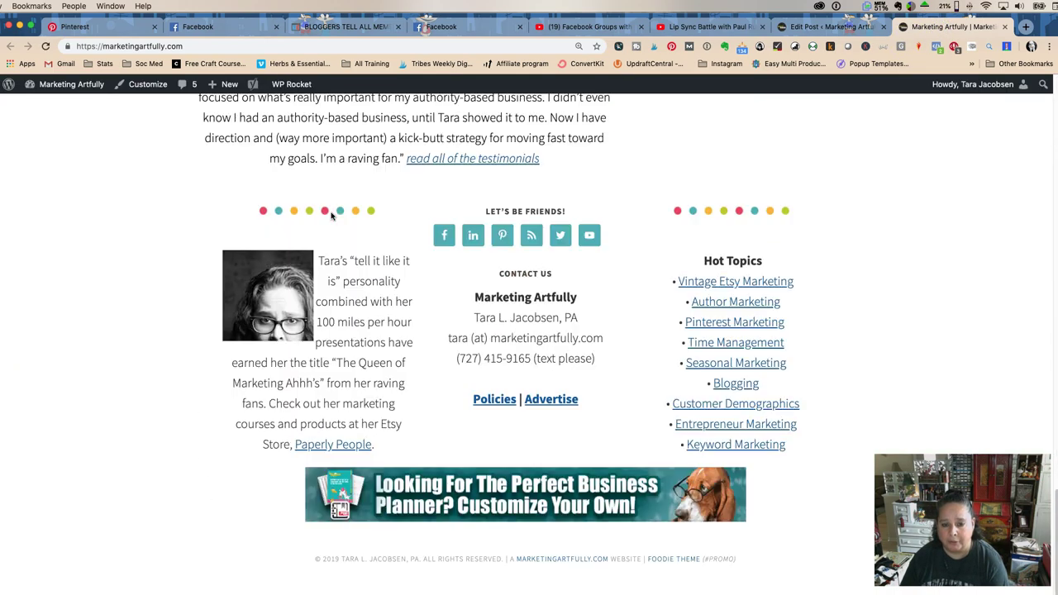
pyautogui.rightClick(483, 396)
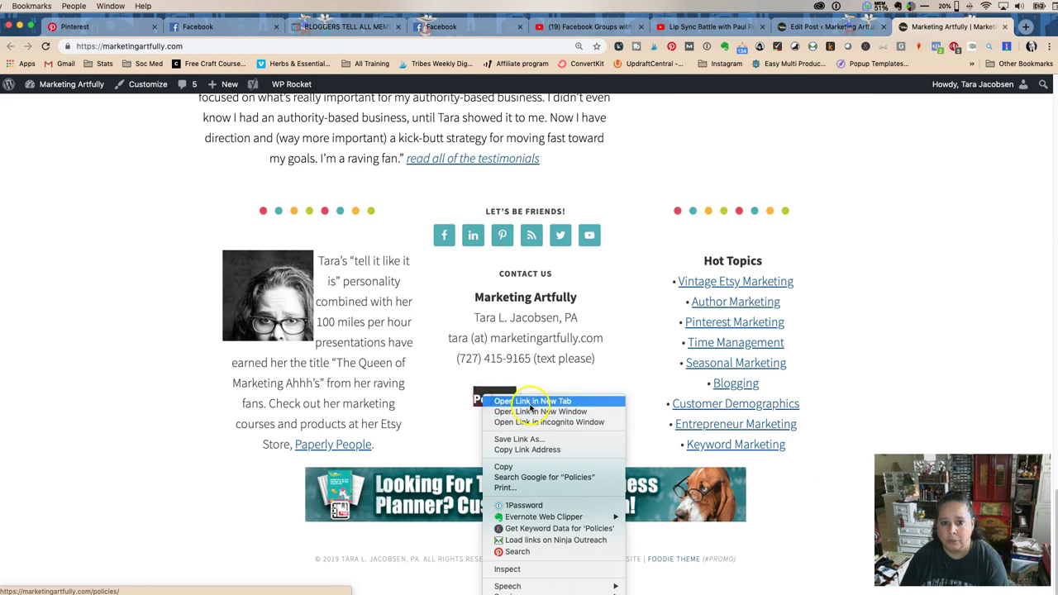
pyautogui.click(535, 449)
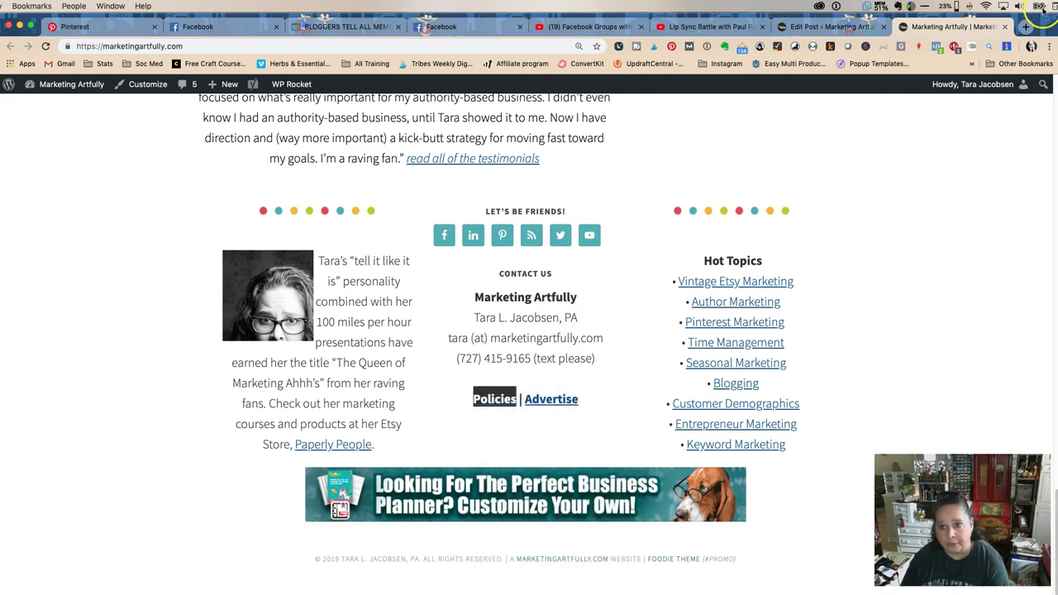
pyautogui.click(1003, 28)
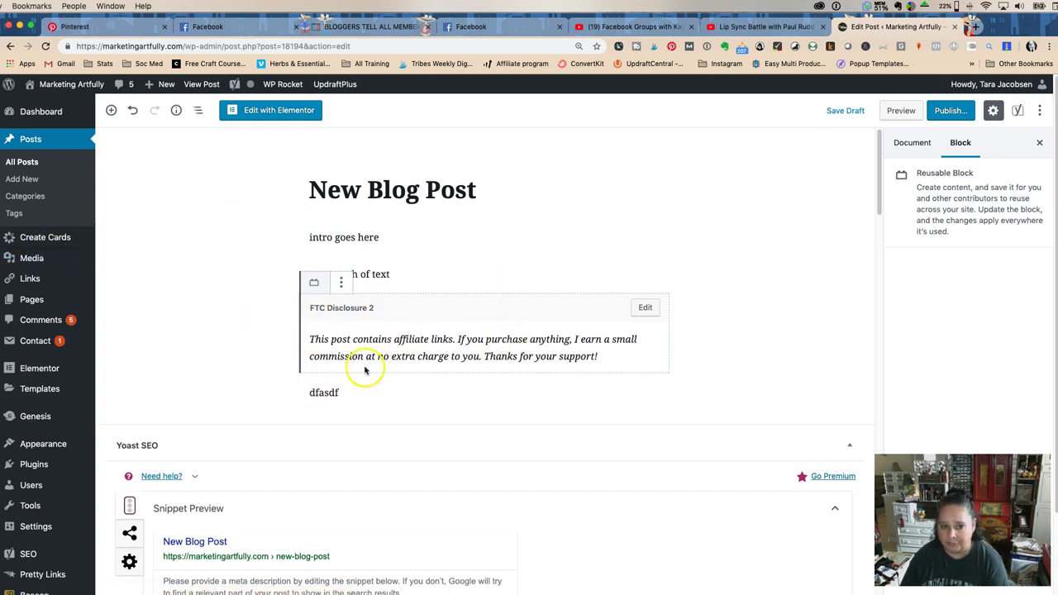
# Open FTC Disclosure 2 from the UAG reusable blocks list.
pyautogui.moveTo(20, 525)
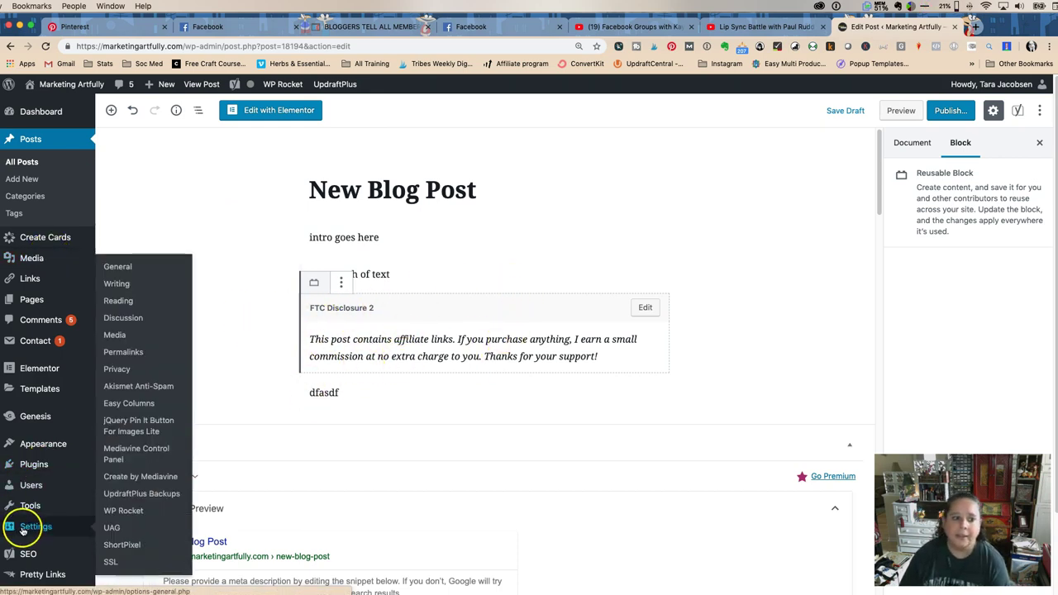
pyautogui.click(100, 532)
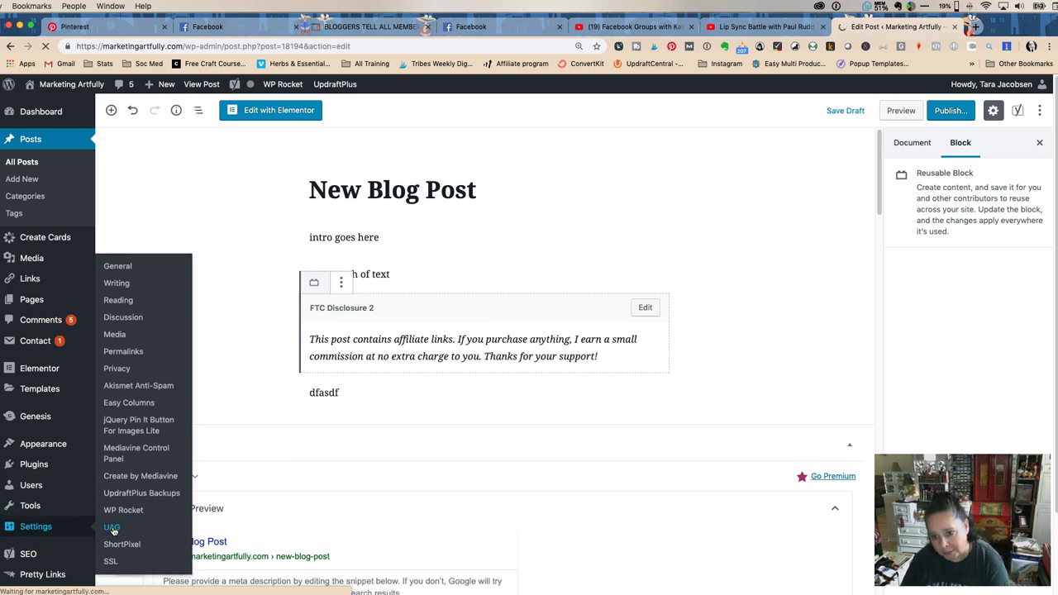
pyautogui.scroll(-1, 518, 335)
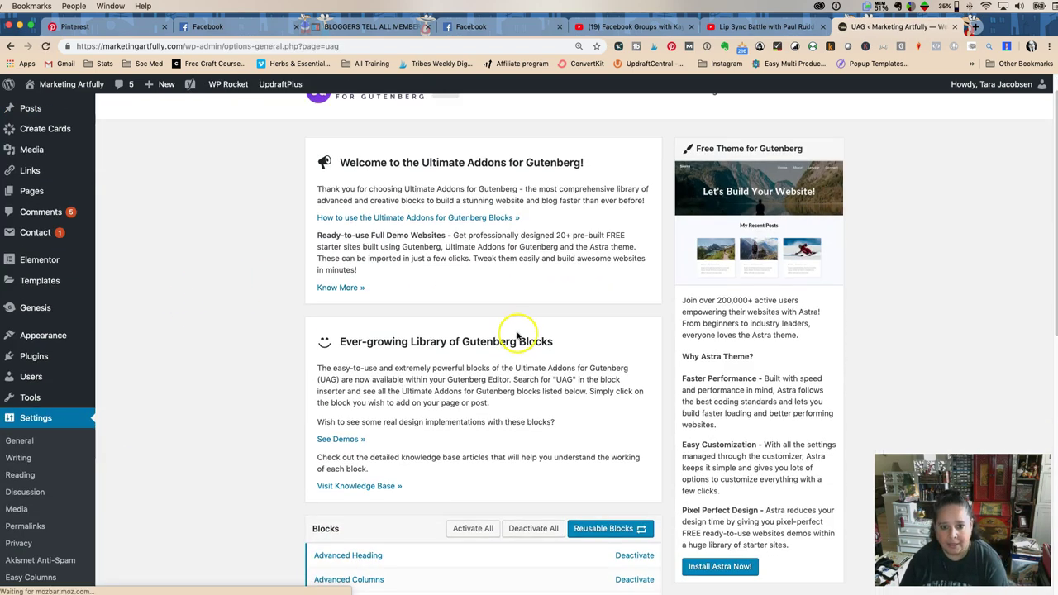
pyautogui.click(586, 528)
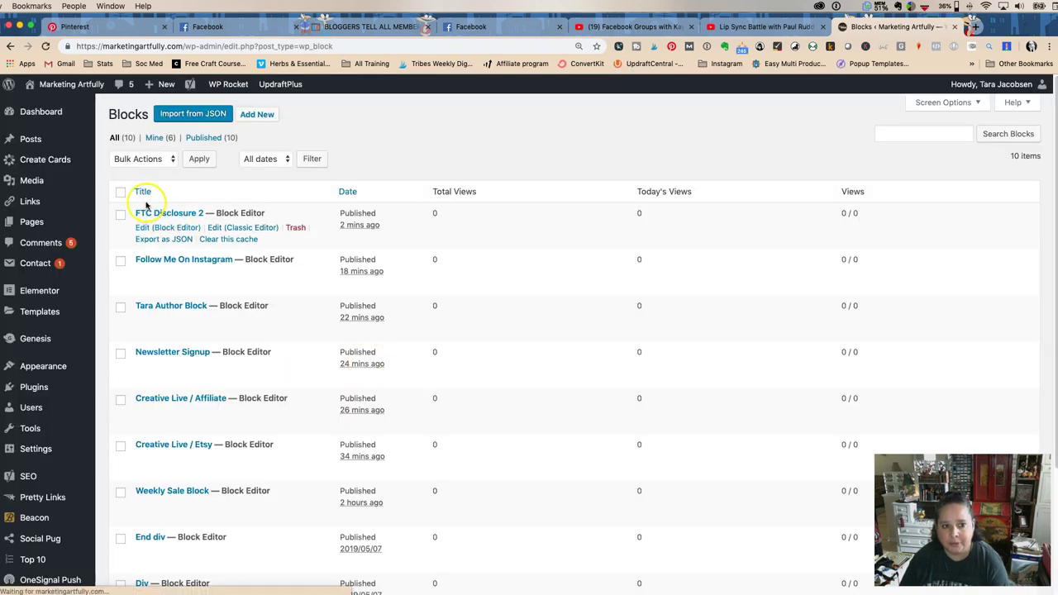
pyautogui.click(153, 213)
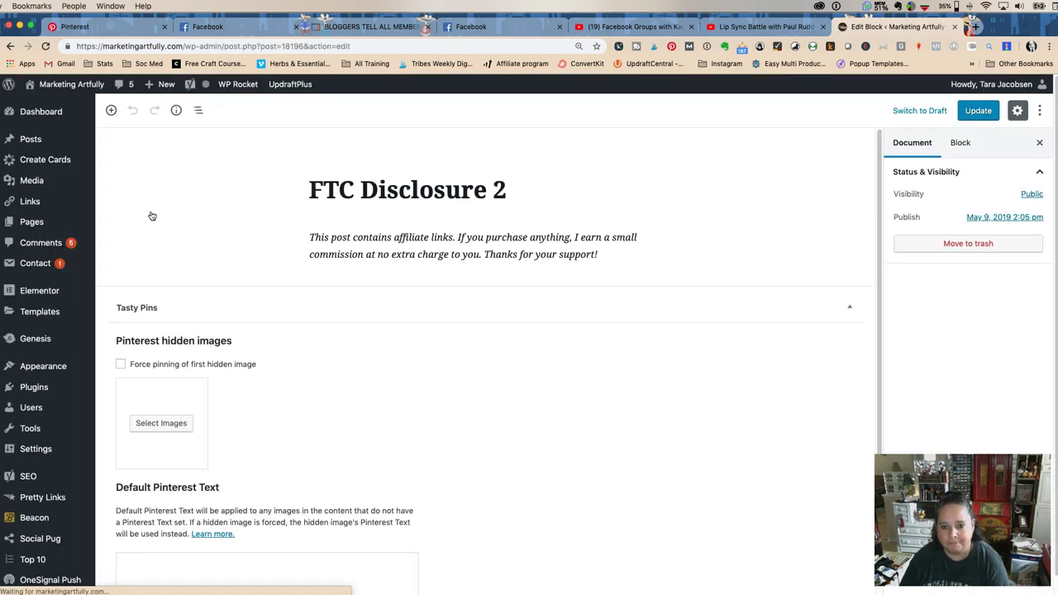
# Append the sentence 'Check out my policies here.' after 'support!' and make it italic.
pyautogui.tripleClick(596, 256)
pyautogui.click(607, 256)
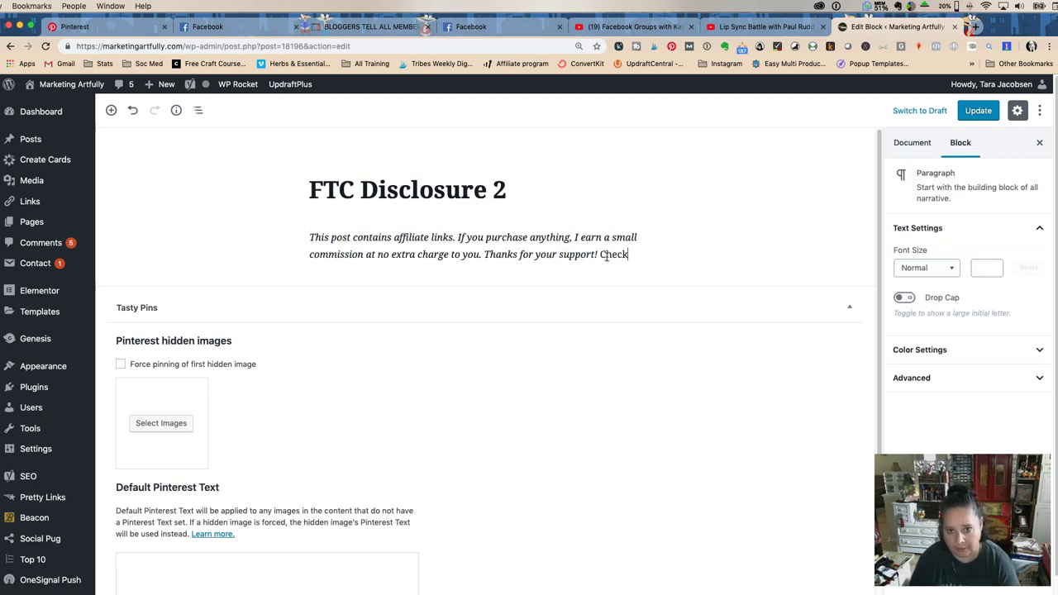
pyautogui.write('Check out my policies here.')
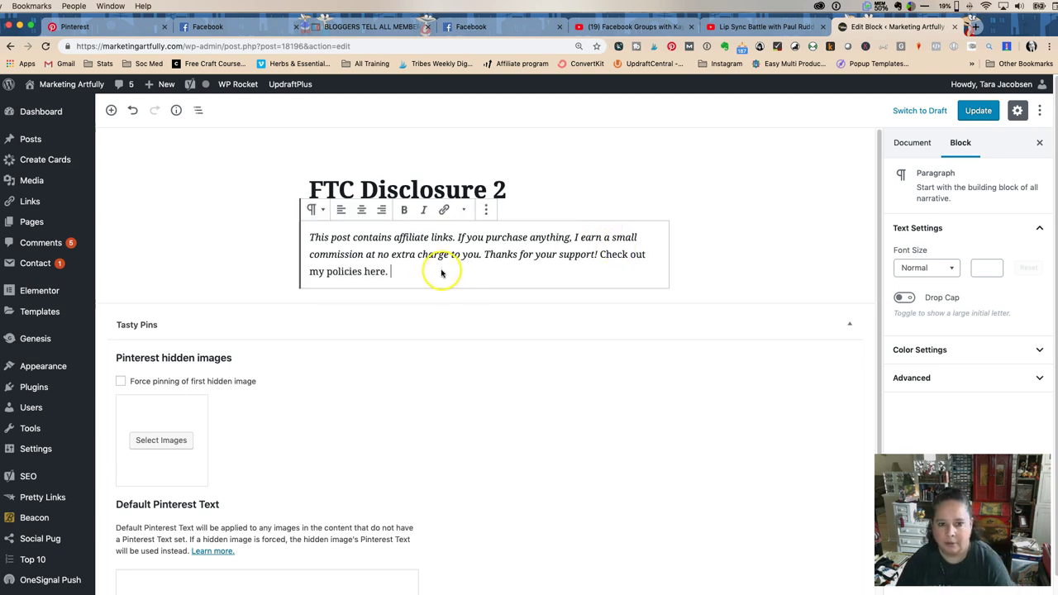
pyautogui.keyDown('shift'); pyautogui.click(599, 257); pyautogui.keyUp('shift')
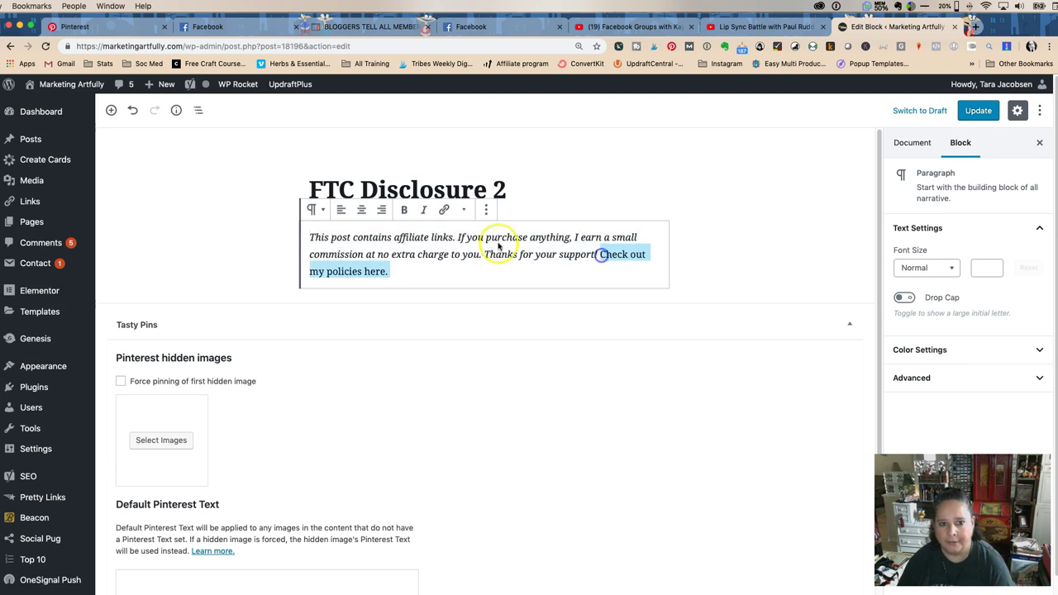
pyautogui.click(423, 209)
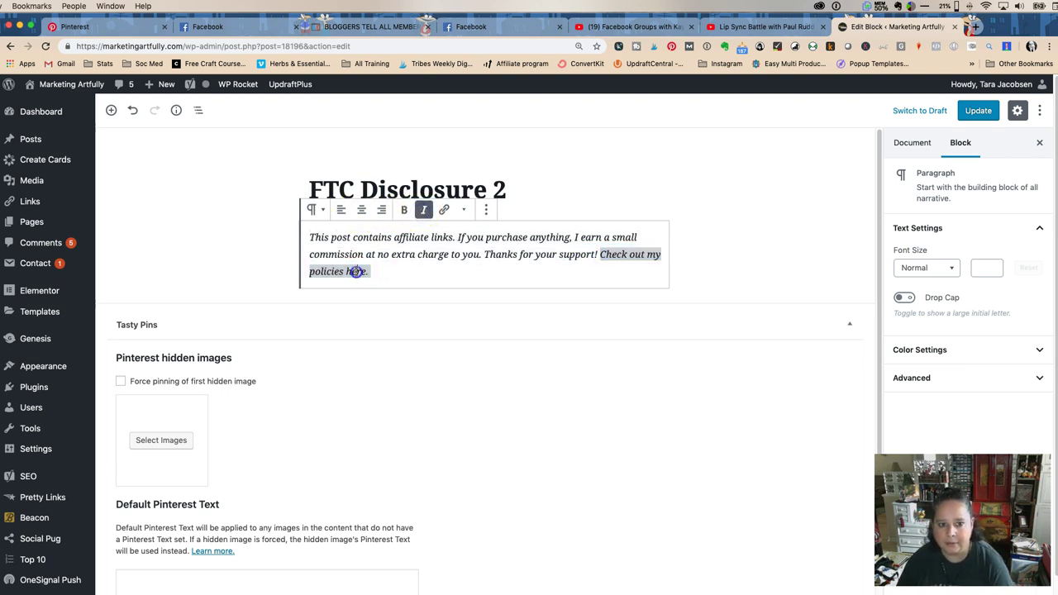
# Link 'here' to the copied Policies URL, opening in a new tab, and update the block.
pyautogui.click(444, 209)
pyautogui.click(389, 295)
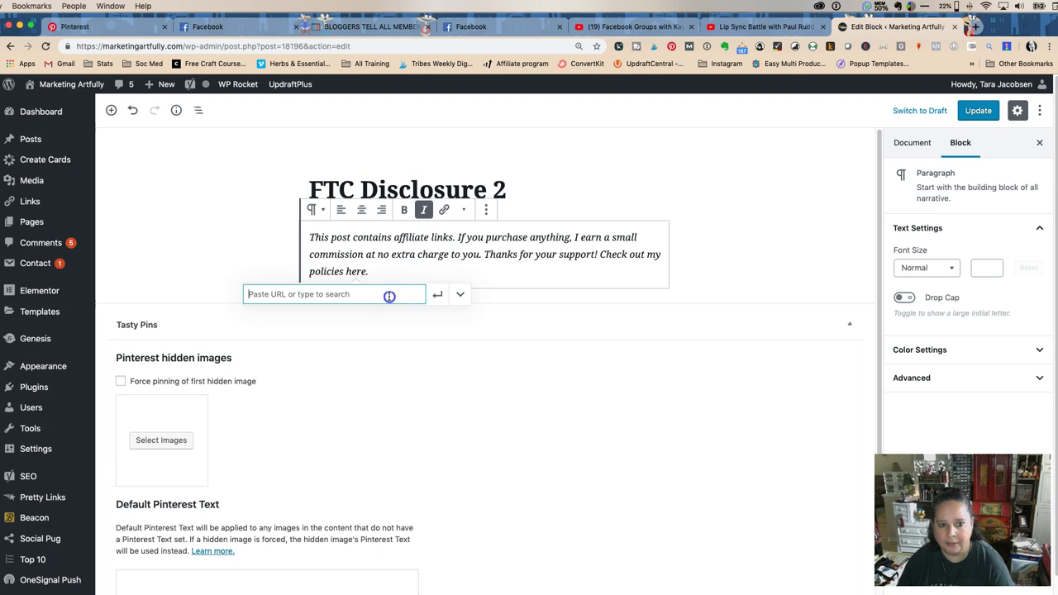
pyautogui.press('super+v')
pyautogui.click(431, 296)
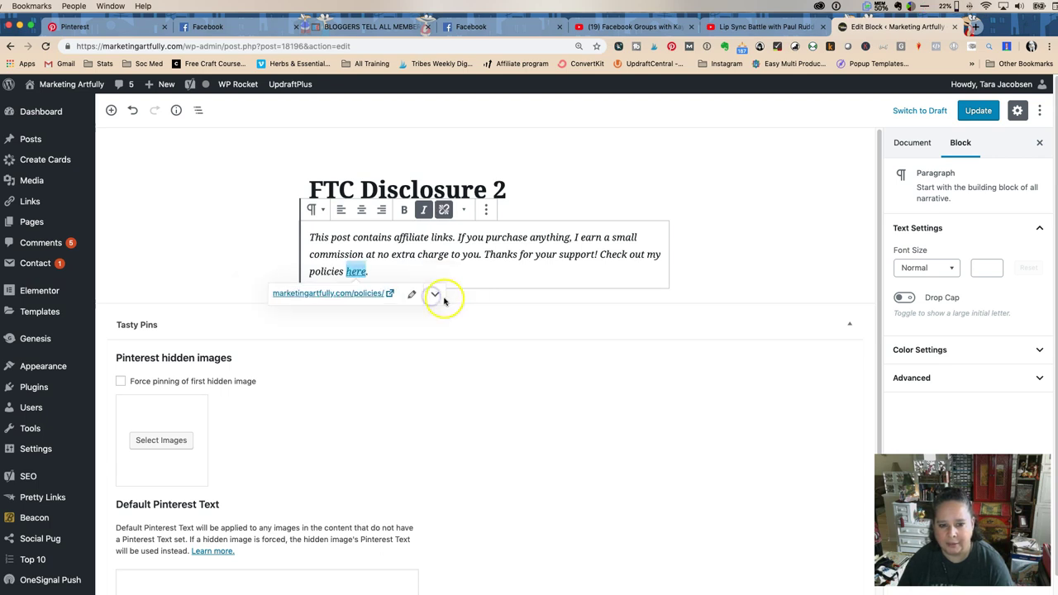
pyautogui.click(434, 295)
pyautogui.click(333, 321)
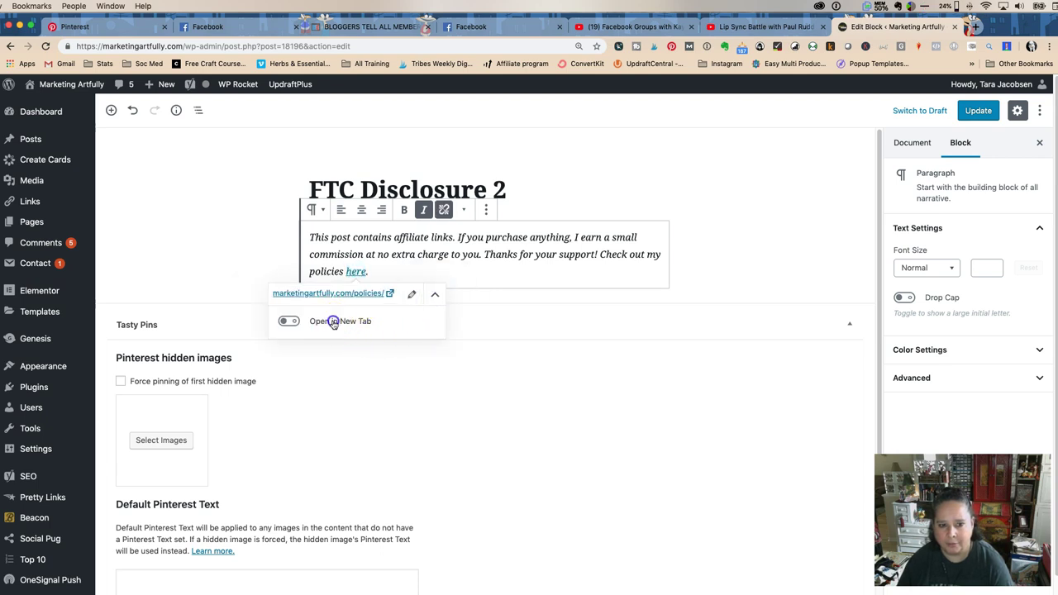
pyautogui.click(435, 295)
pyautogui.click(403, 256)
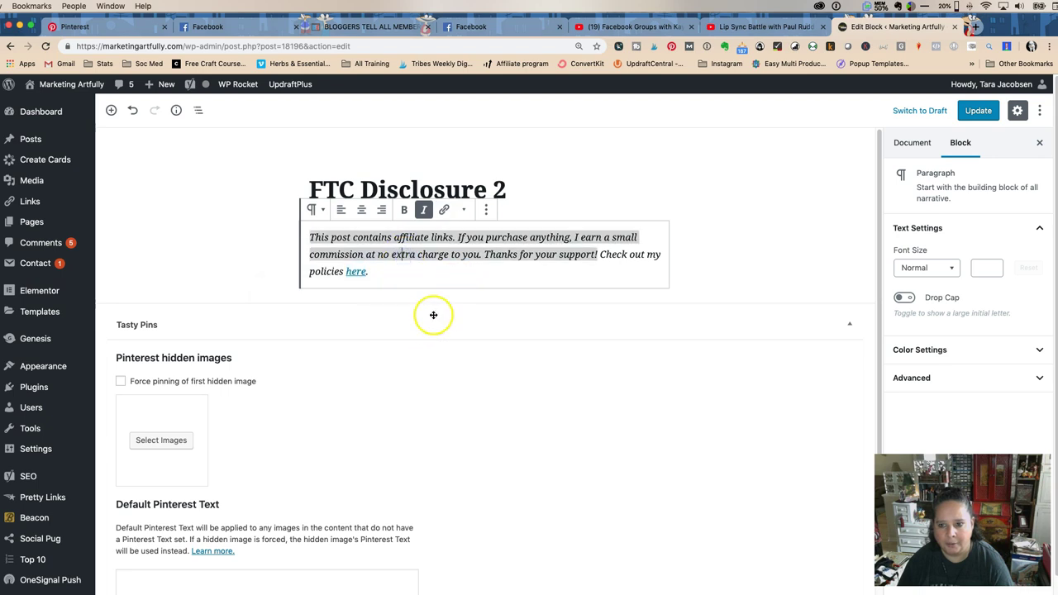
pyautogui.click(965, 112)
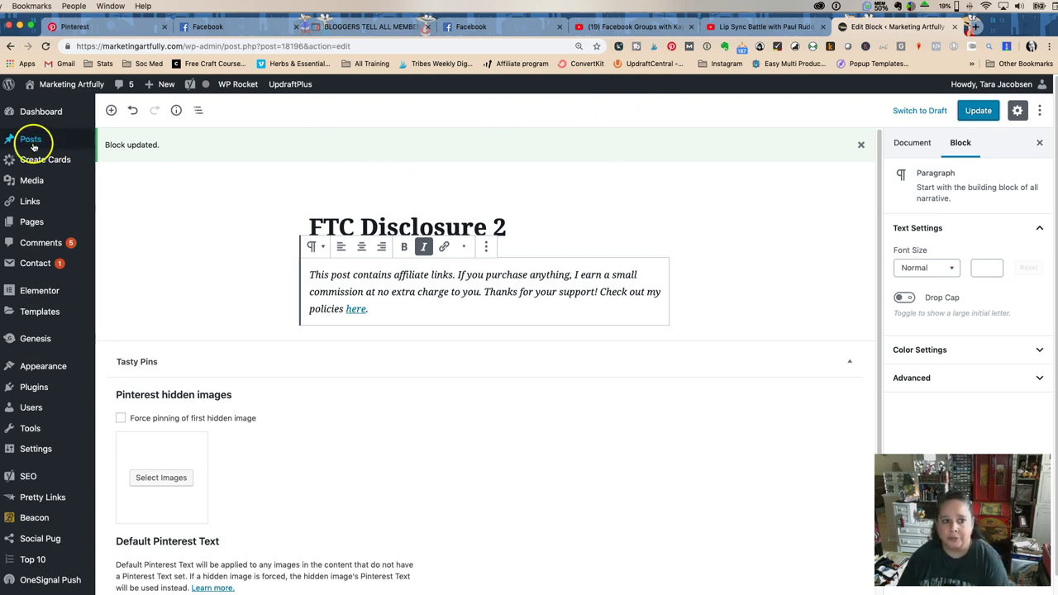
# Reopen New Blog Post from All Posts and select its FTC Disclosure 2 block.
pyautogui.moveTo(95, 143)
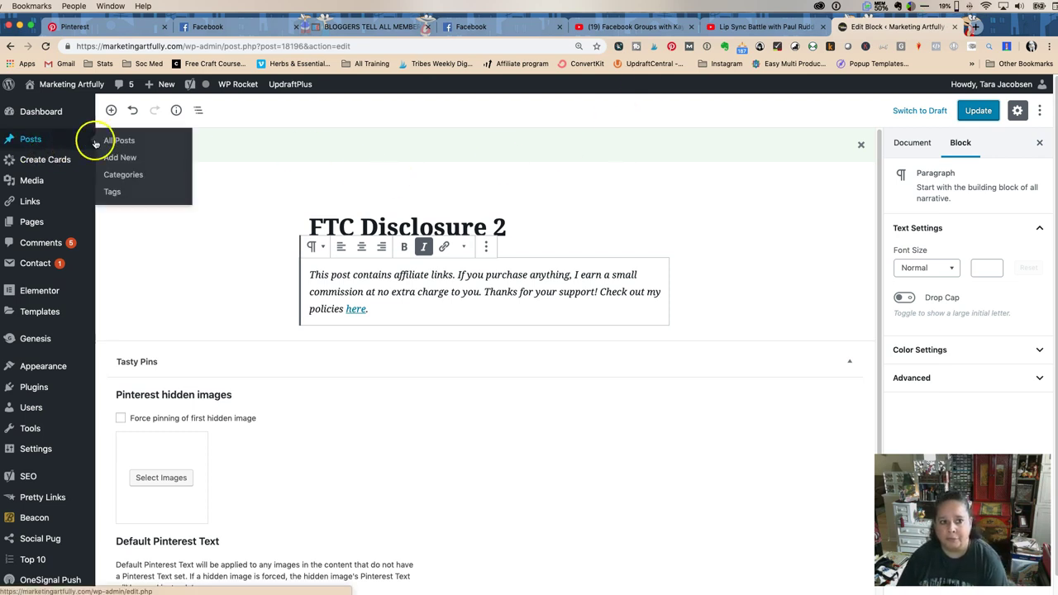
pyautogui.click(158, 144)
pyautogui.click(145, 223)
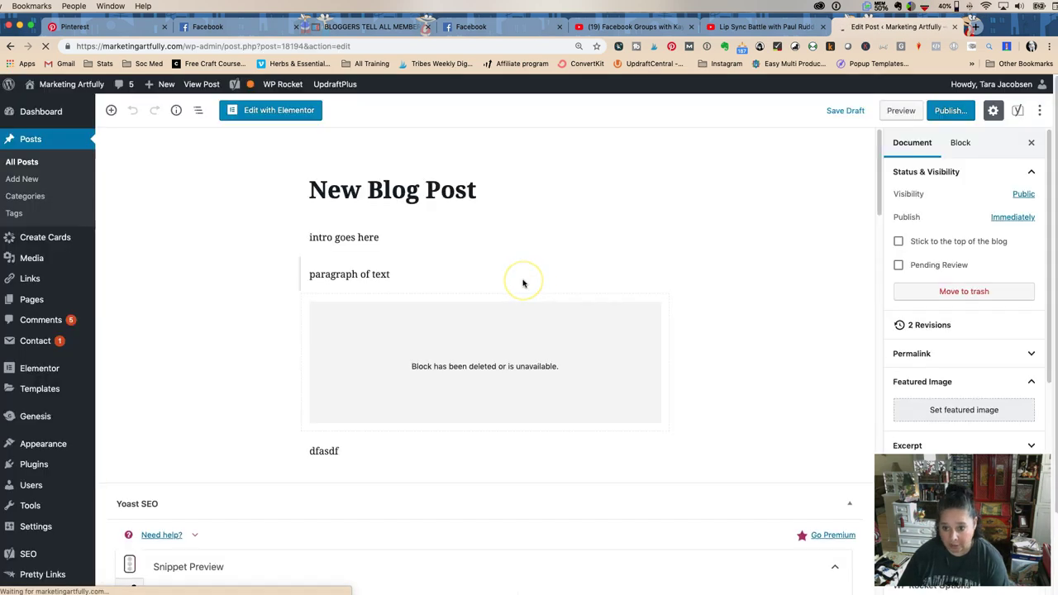
pyautogui.click(378, 347)
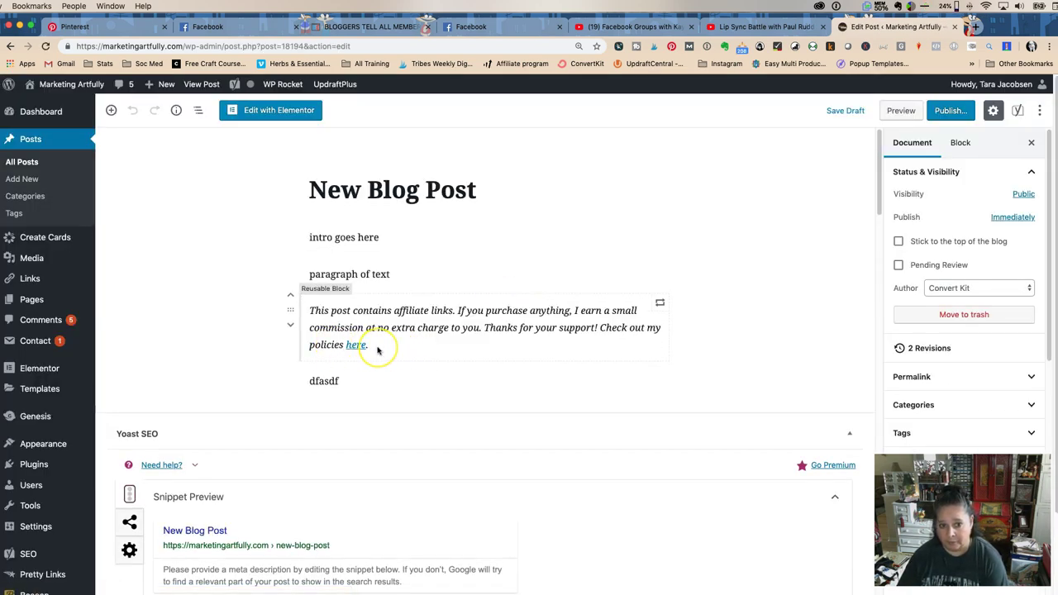